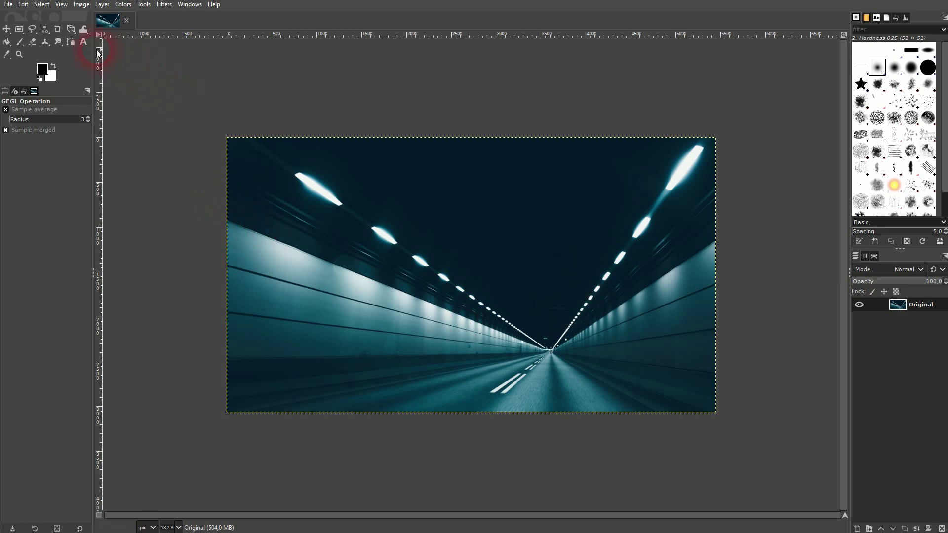
Add an Arial Heavy text layer reading TUNNEL near the image centre and select its size value
left_click(84, 41)
left_click(409, 292)
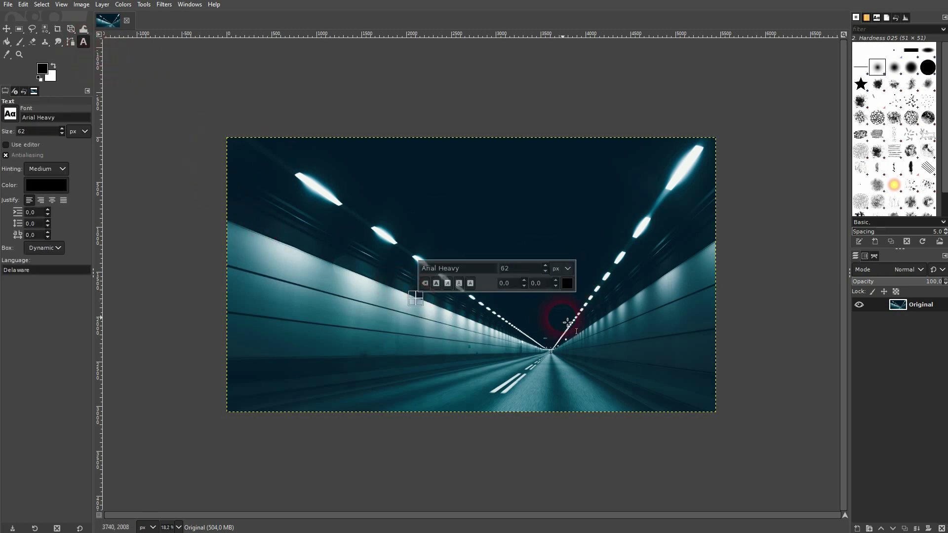
type("TUNNEL")
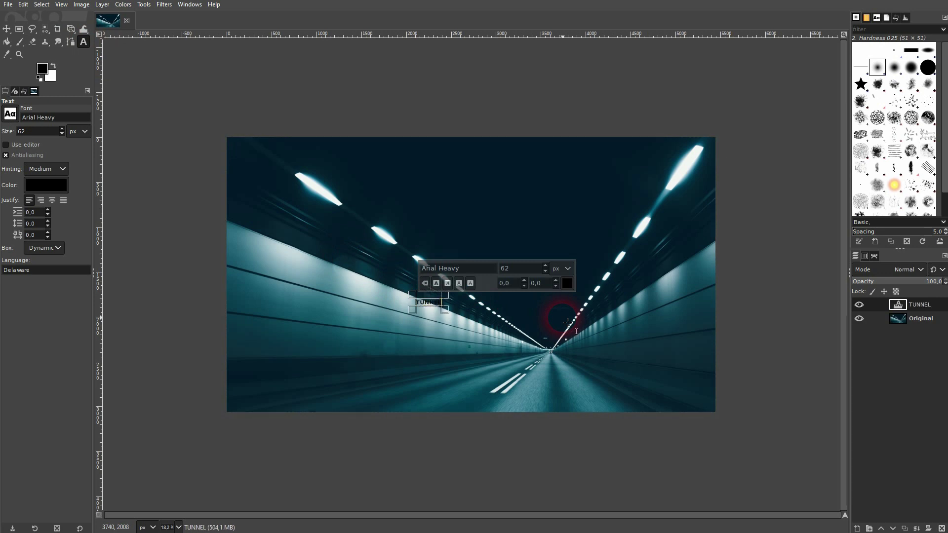
left_click(500, 270)
Set TUNNEL to 700 px and try white as its text colour
type("700")
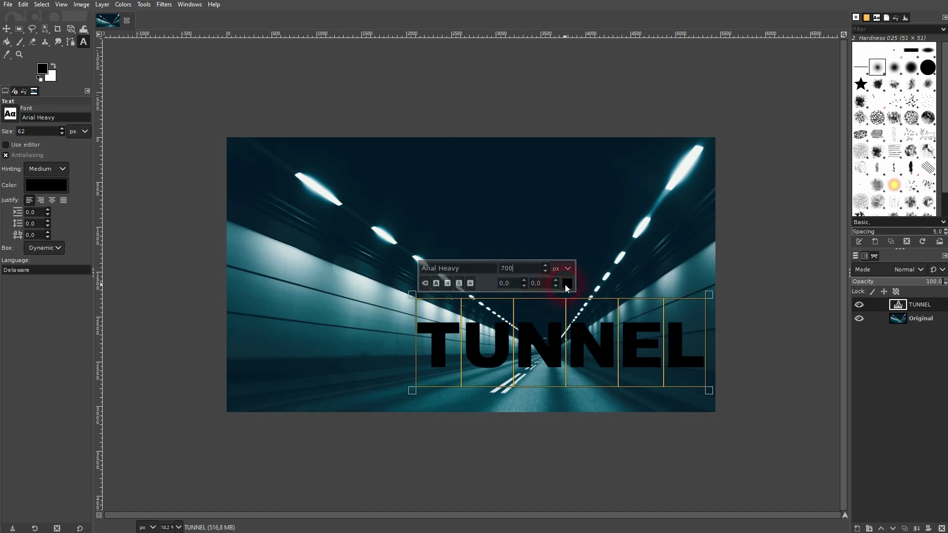
left_click(566, 284)
left_click_drag(543, 289, 448, 222)
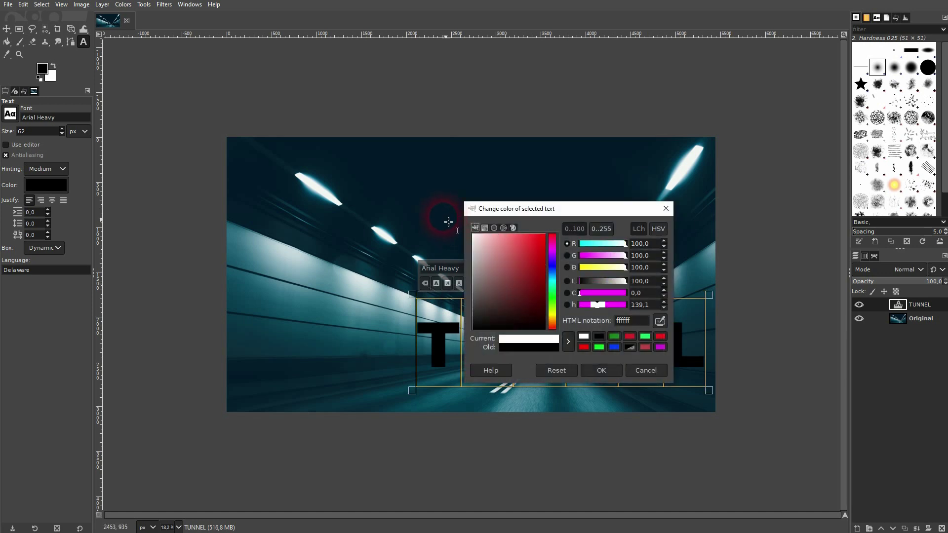
left_click(614, 371)
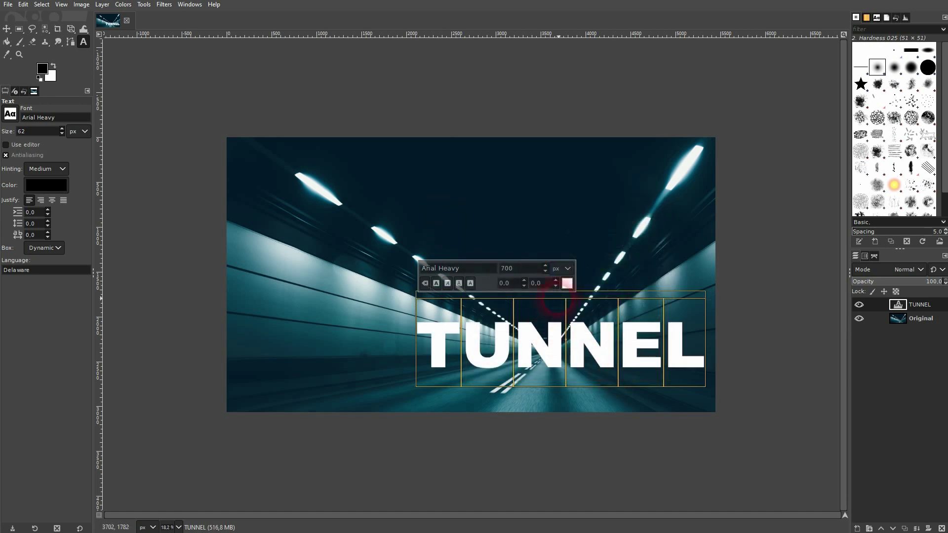
Try a teal sampled from the tunnel wall as the TUNNEL colour
left_click(568, 283)
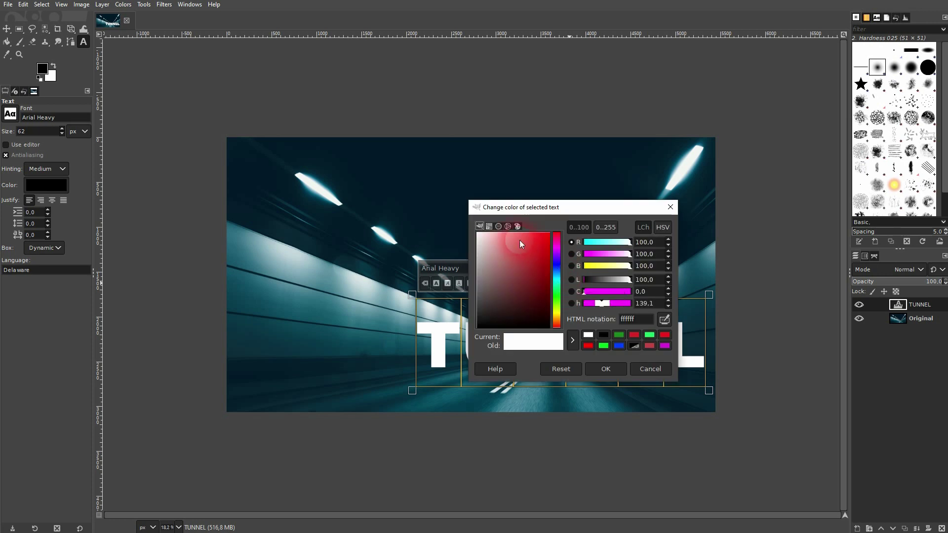
left_click(664, 320)
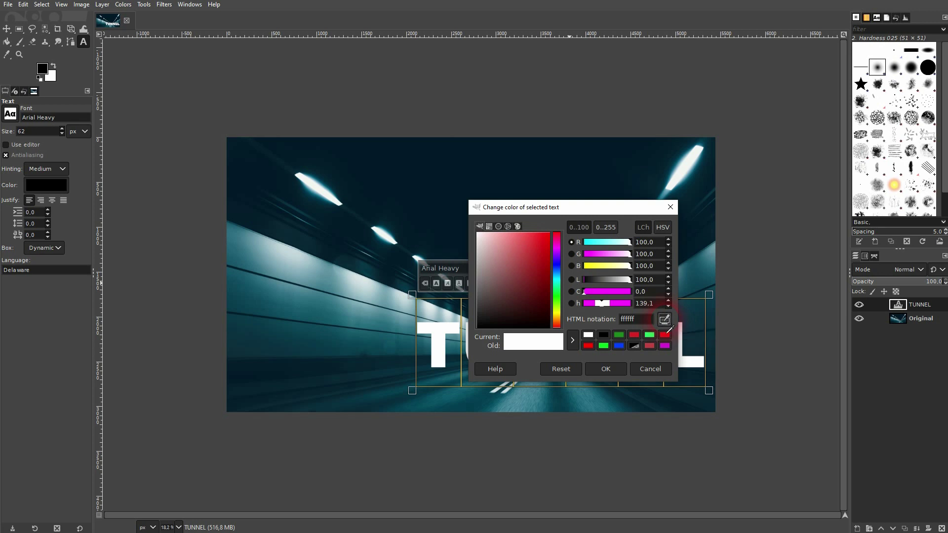
left_click(330, 291)
left_click(603, 376)
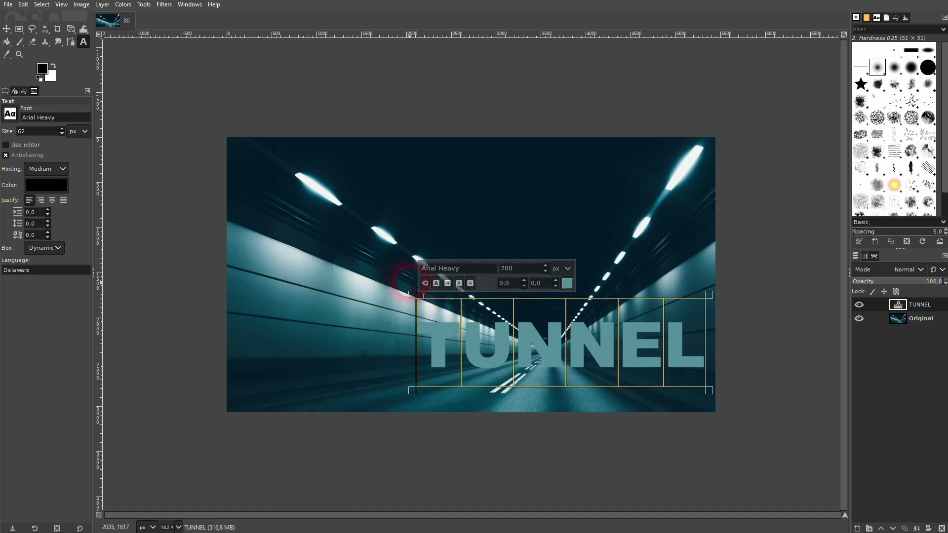
Make the TUNNEL text dark navy 021927 and select the font name
left_click(567, 284)
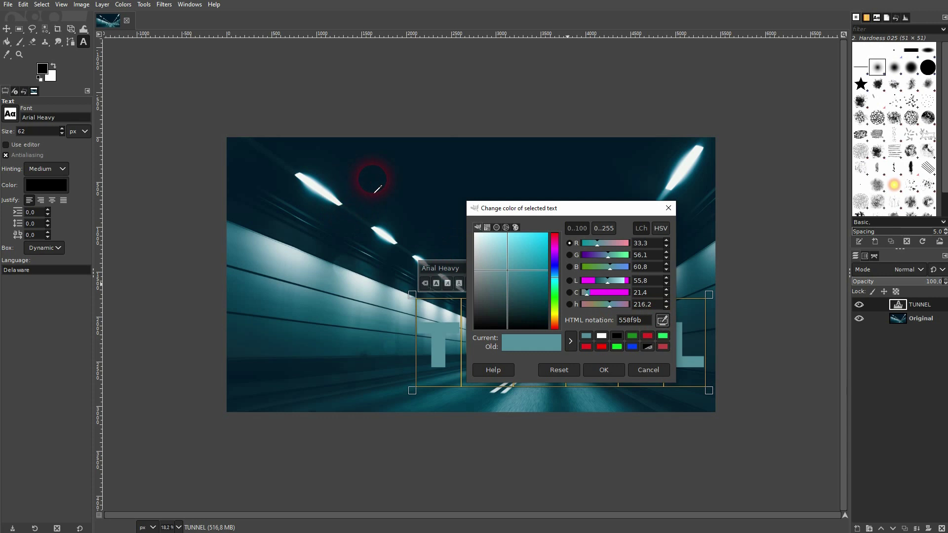
left_click_drag(545, 313, 513, 256)
left_click(623, 373)
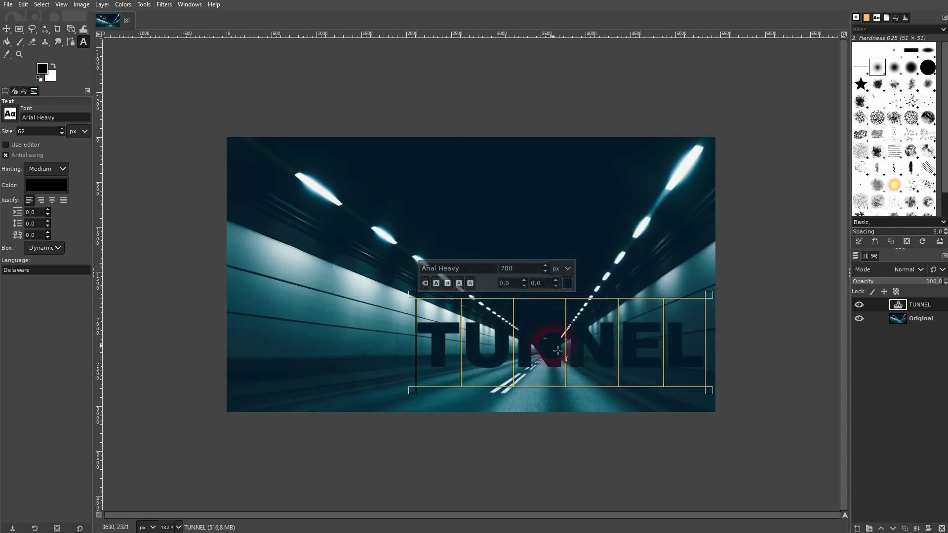
triple_click(466, 268)
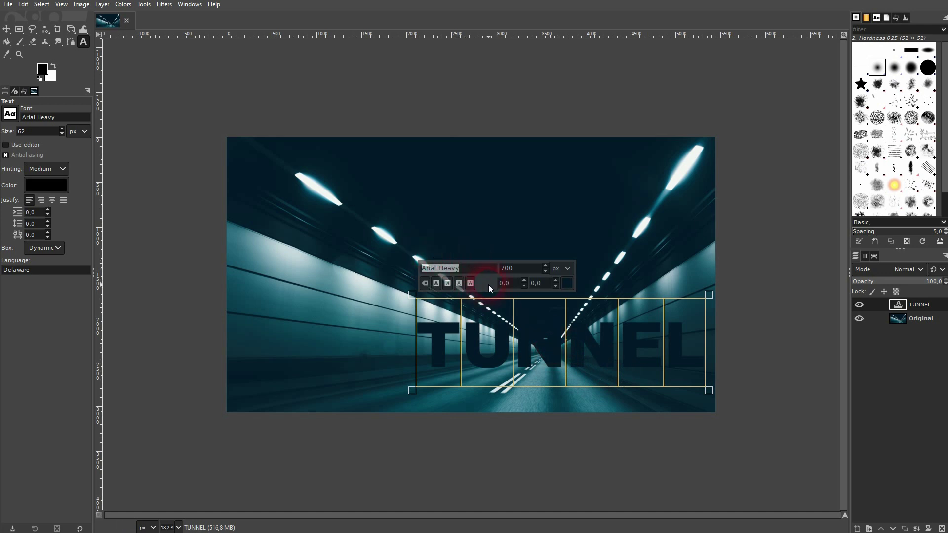
Drag the TUNNEL layer up and left onto the tunnel's left wall
left_click(6, 29)
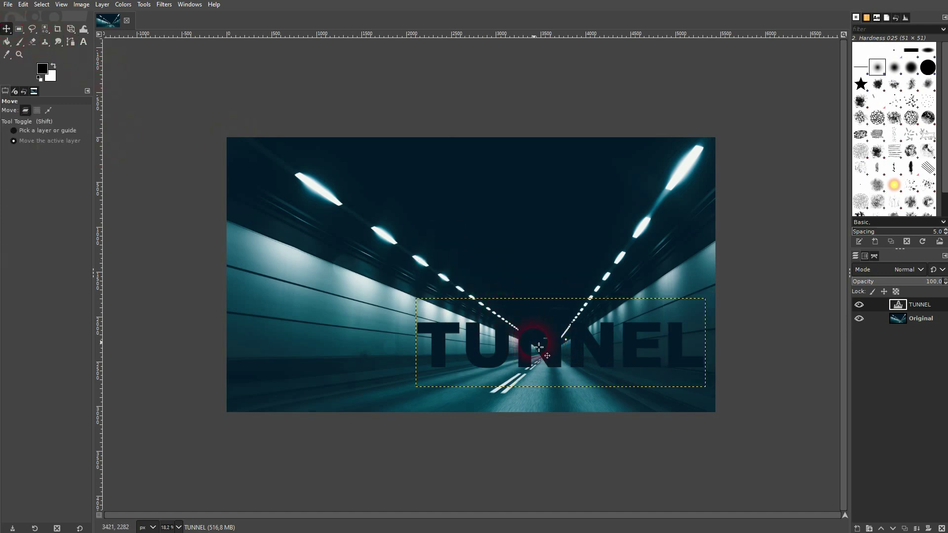
left_click_drag(540, 348, 391, 304)
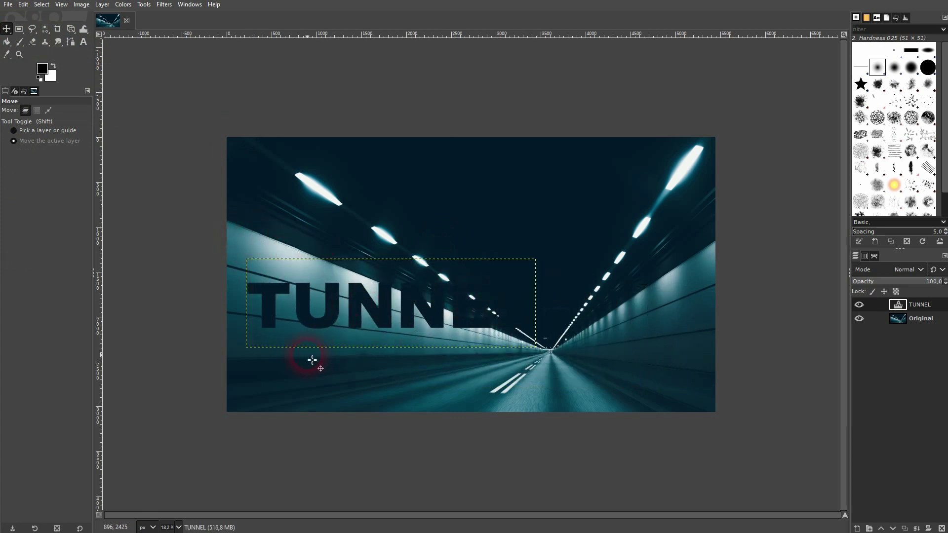
left_click(74, 30)
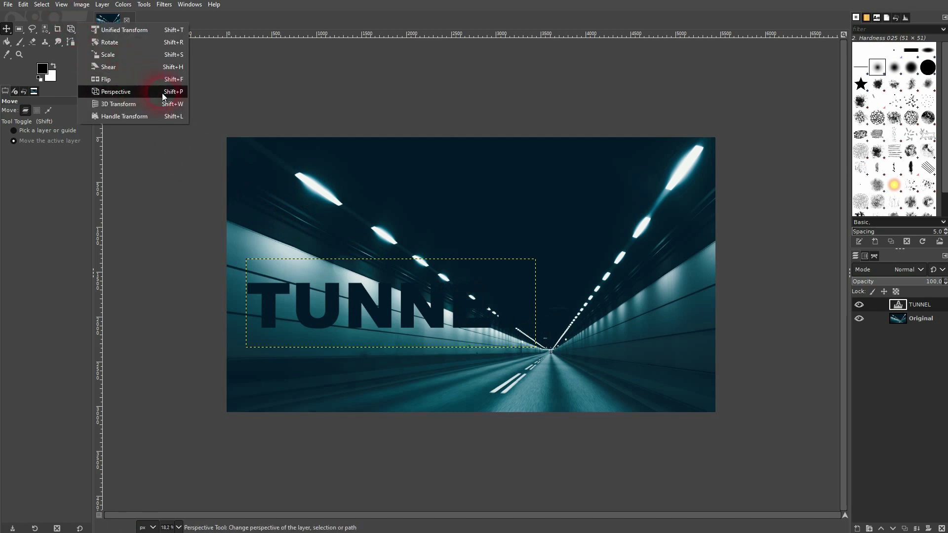
left_click(130, 29)
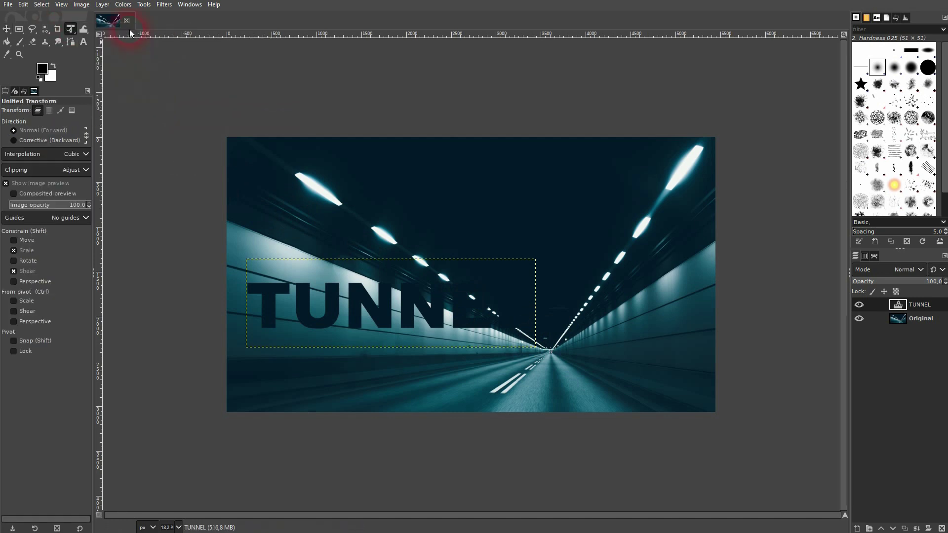
left_click(73, 29)
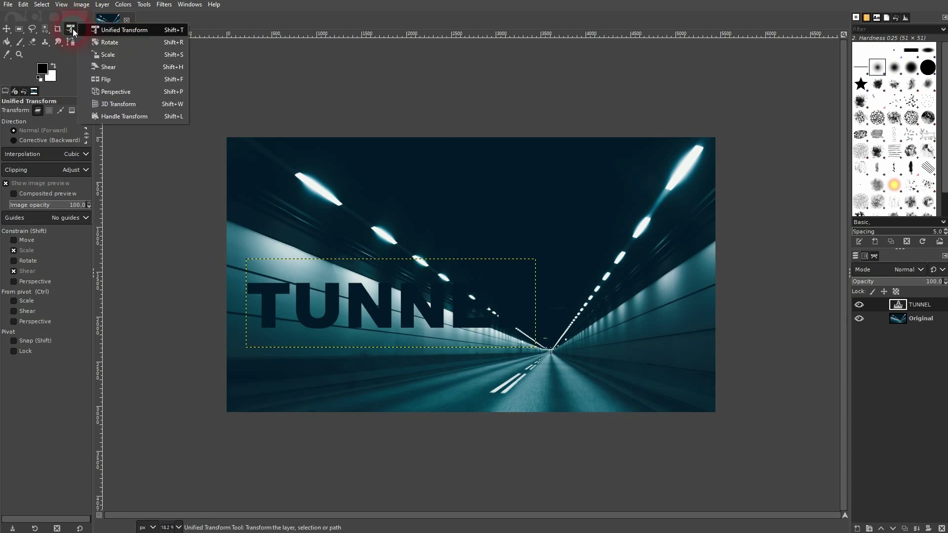
left_click(123, 44)
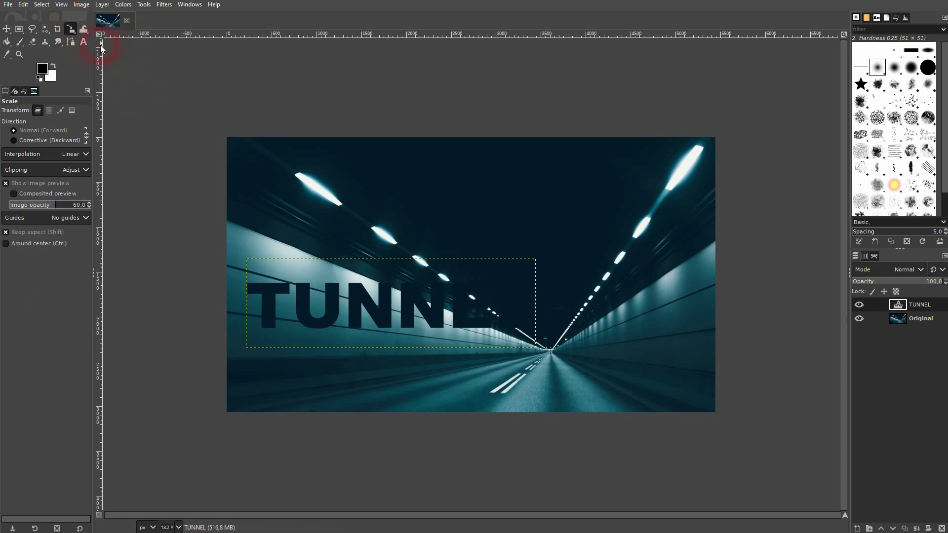
left_click(73, 28)
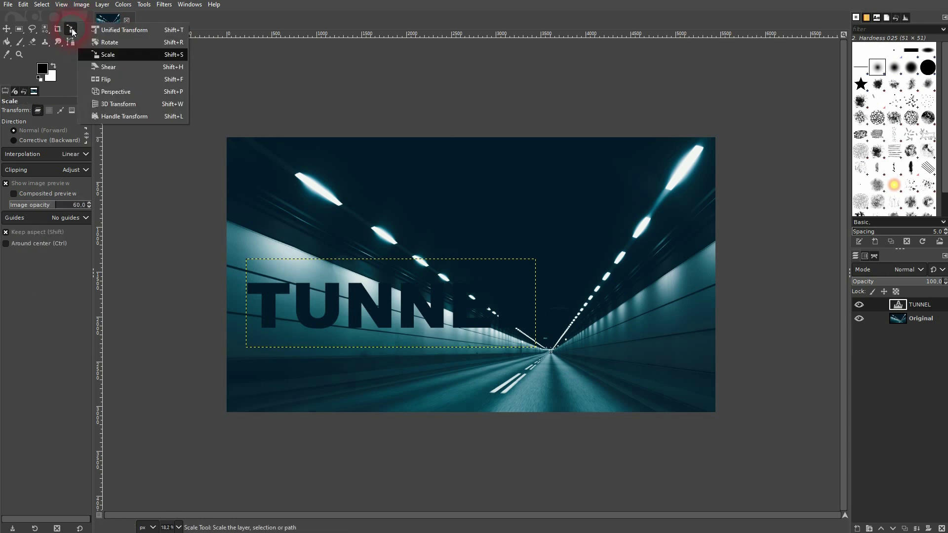
Warp TUNNEL in perspective, tall at the left and narrowing toward the vanishing point
left_click(132, 90)
left_click(353, 334)
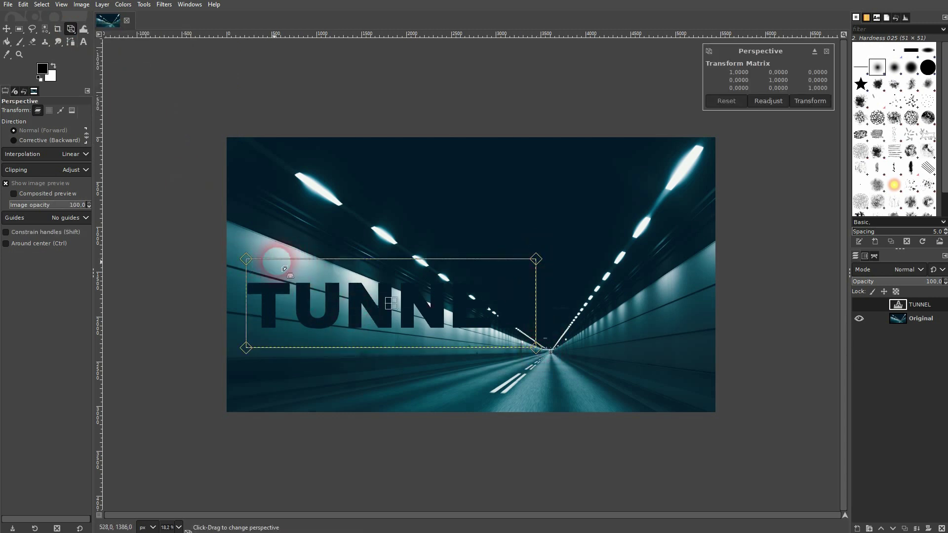
left_click_drag(250, 262, 253, 228)
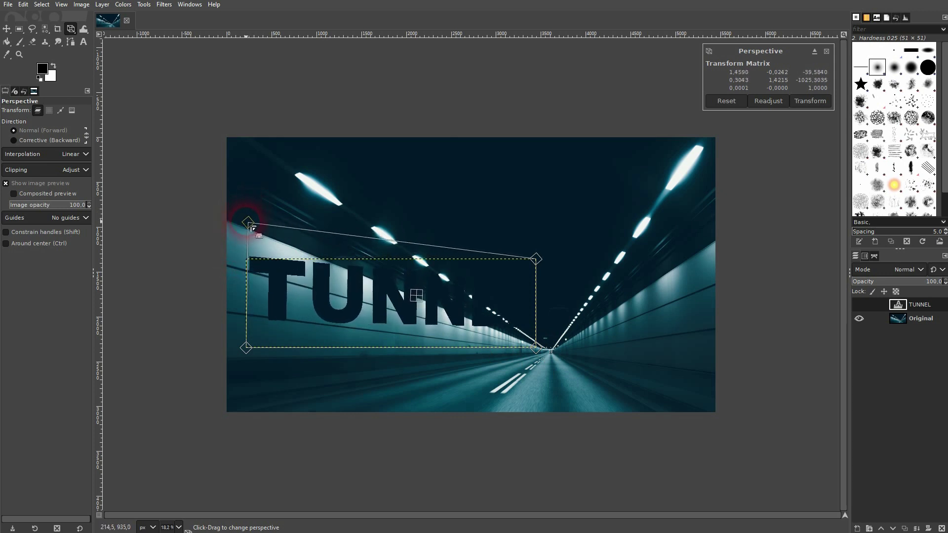
left_click_drag(249, 351, 249, 375)
left_click_drag(536, 259, 526, 364)
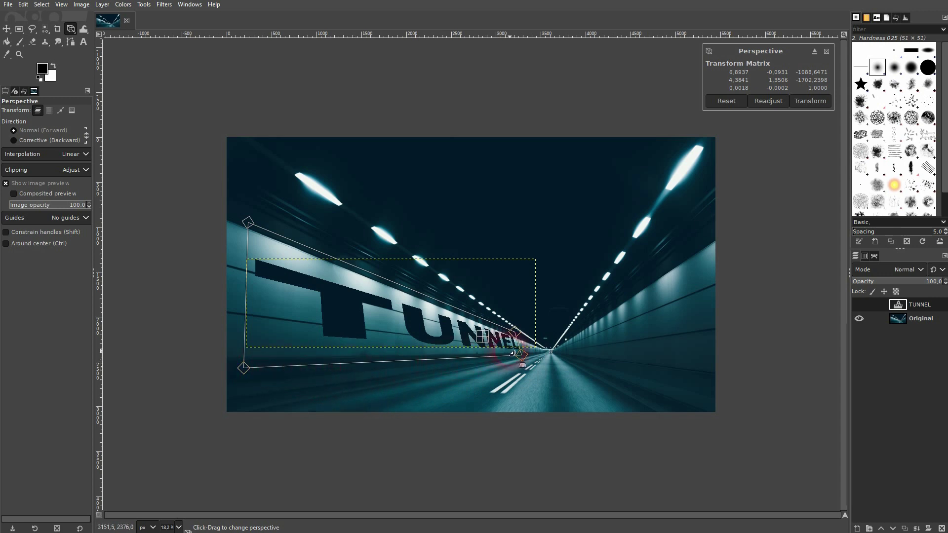
left_click_drag(525, 346, 527, 362)
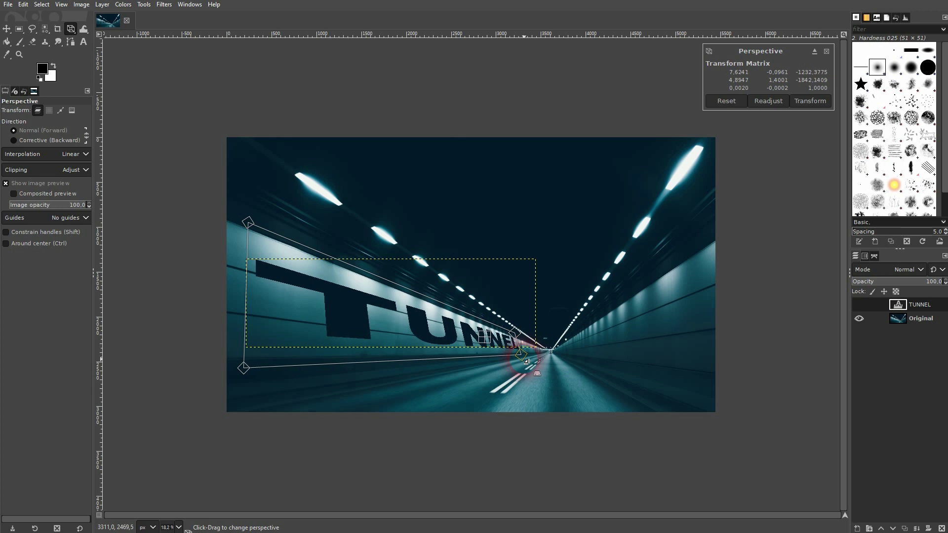
left_click(810, 100)
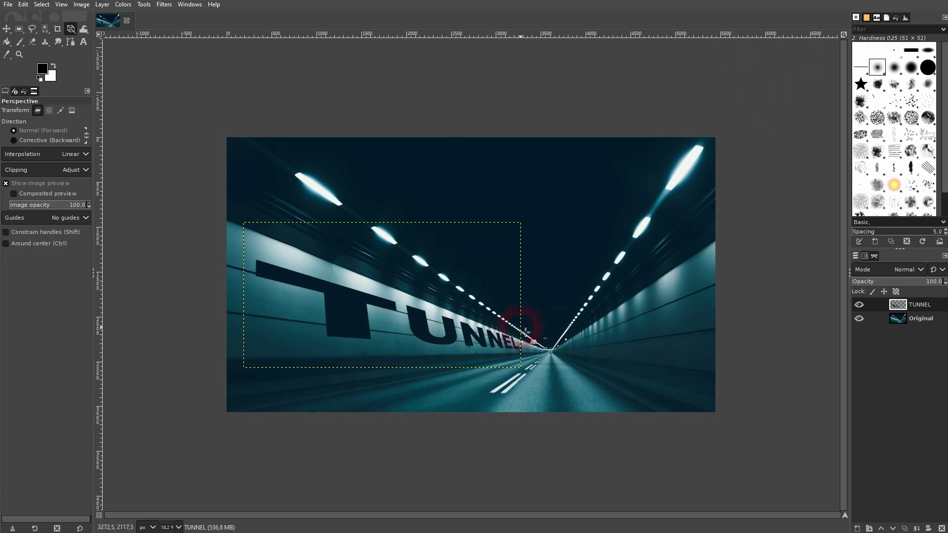
Reselect the TUNNEL layer, start a new perspective warp, then reset it to flat
left_click(7, 29)
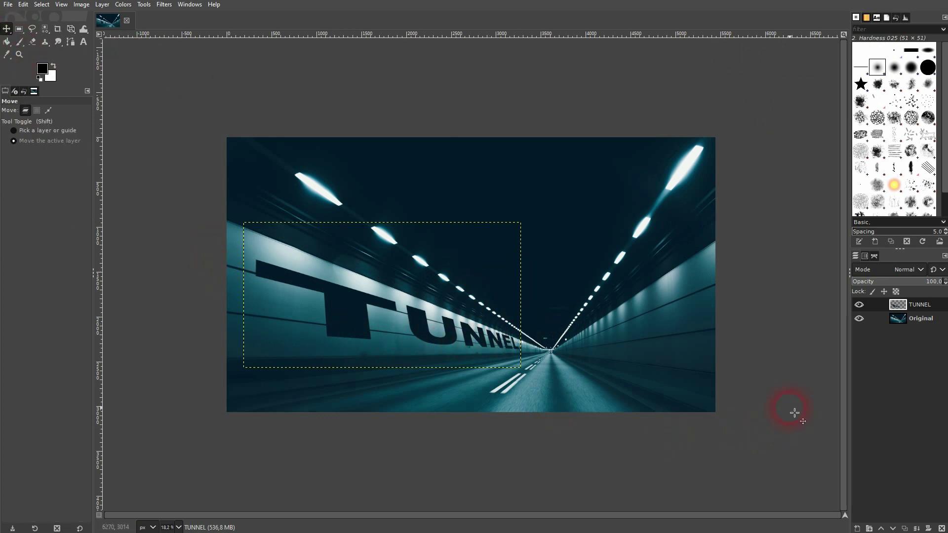
left_click(928, 328)
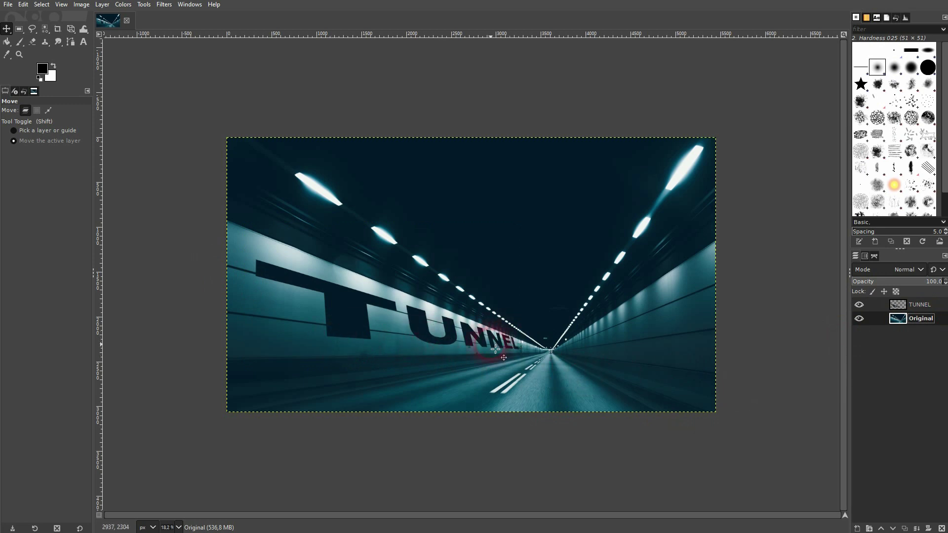
left_click(928, 307)
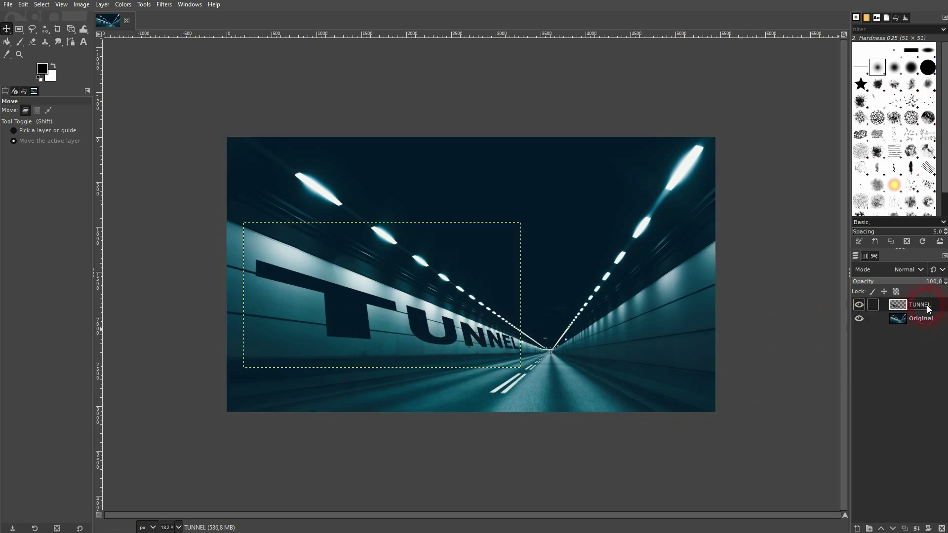
left_click(70, 28)
left_click(353, 316)
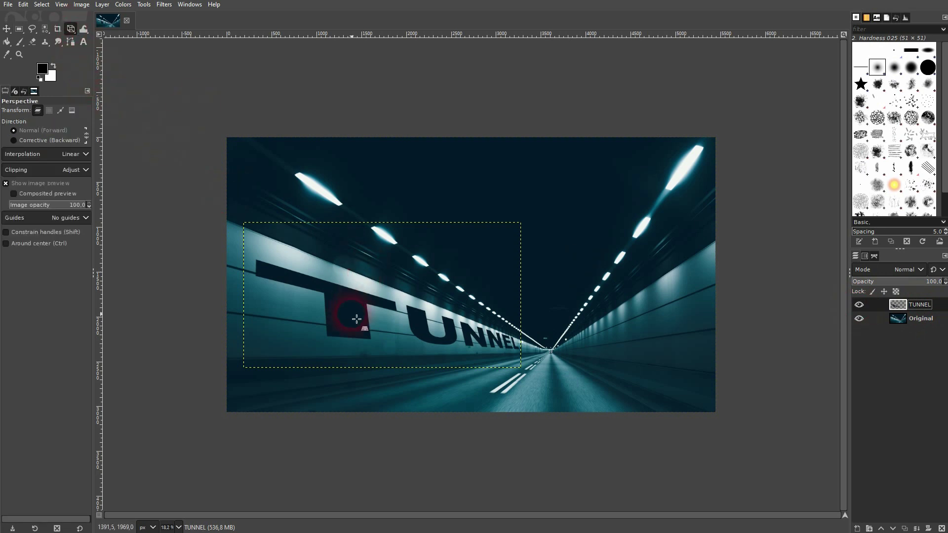
left_click_drag(520, 222, 471, 260)
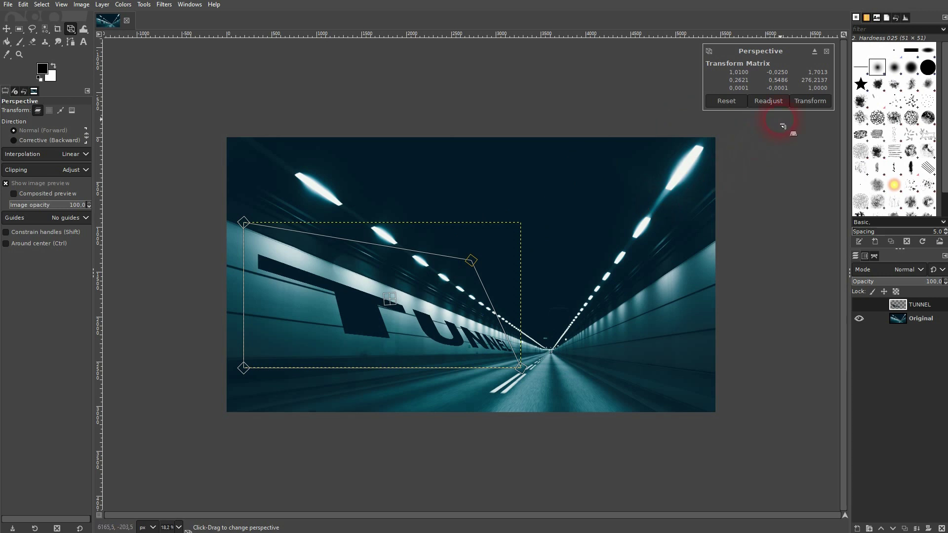
left_click(736, 99)
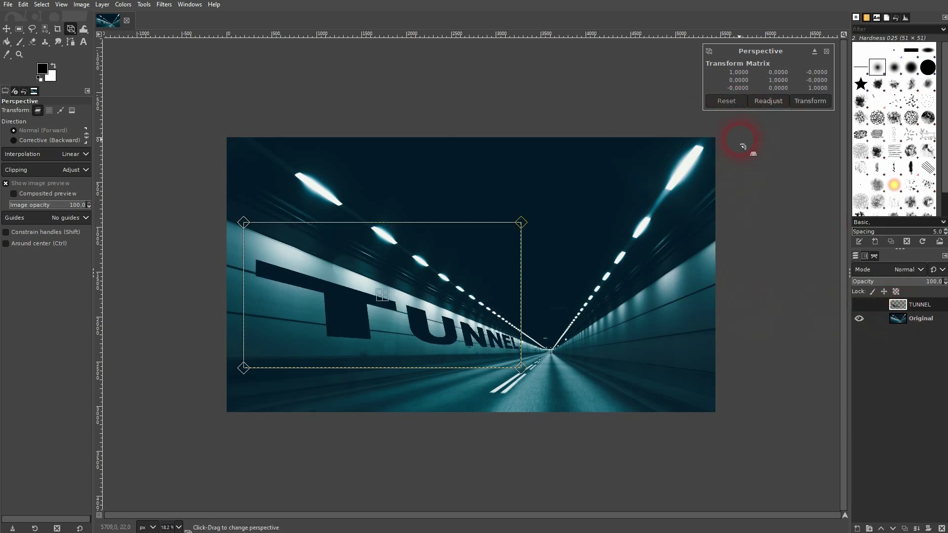
Cancel the warp and enlarge all the TUNNEL text to 900 px
key("Escape")
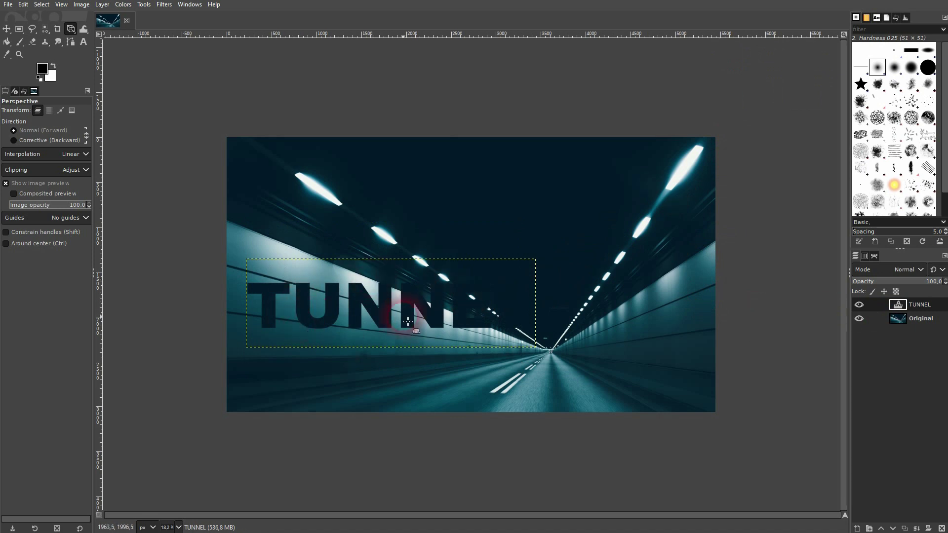
left_click(84, 41)
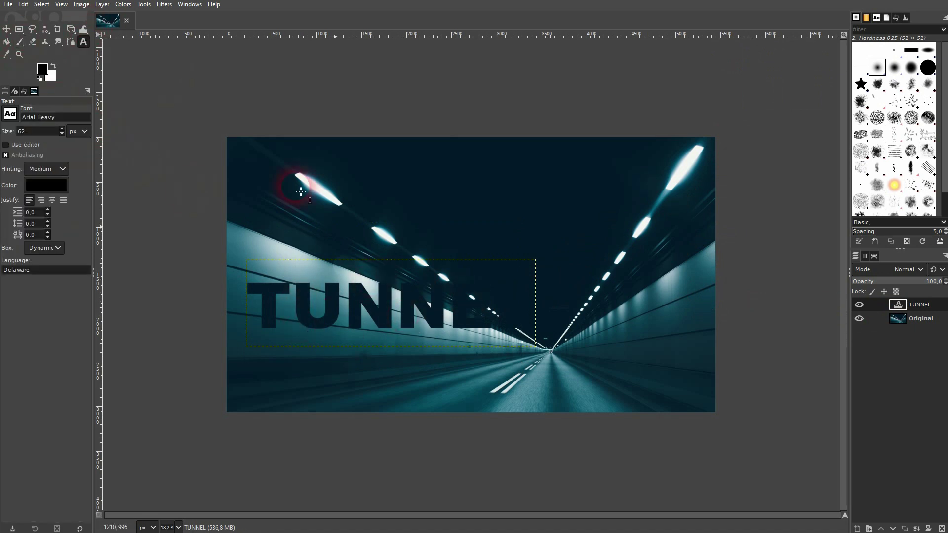
left_click(396, 312)
key("ctrl+a")
left_click(345, 229)
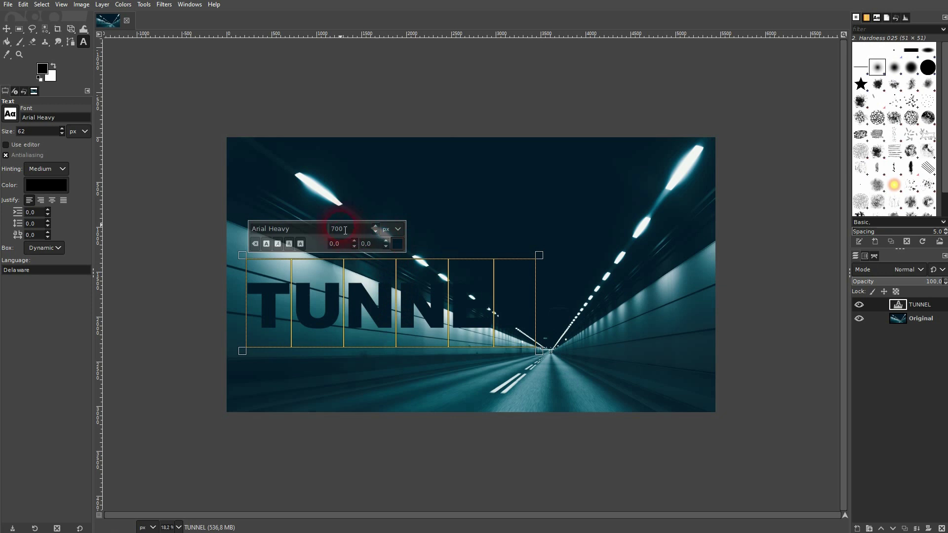
type("900")
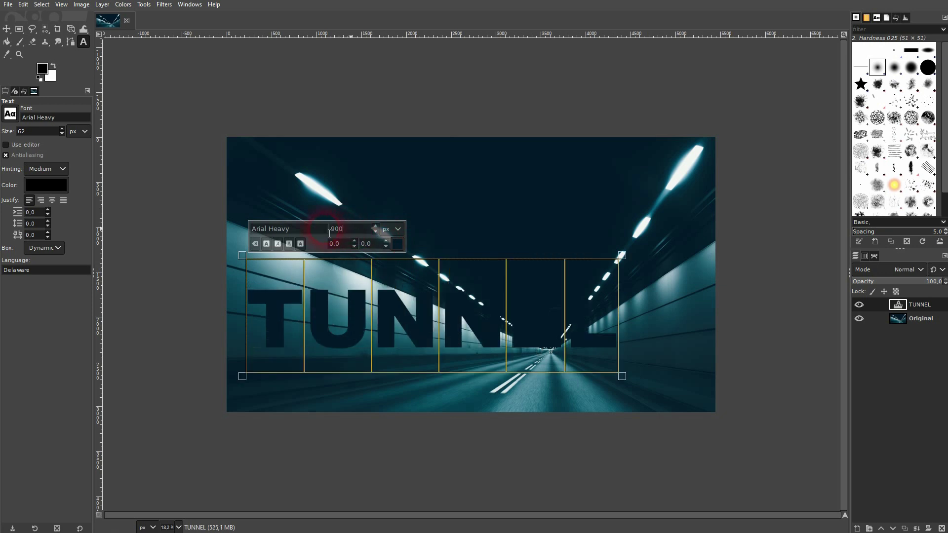
left_click(6, 29)
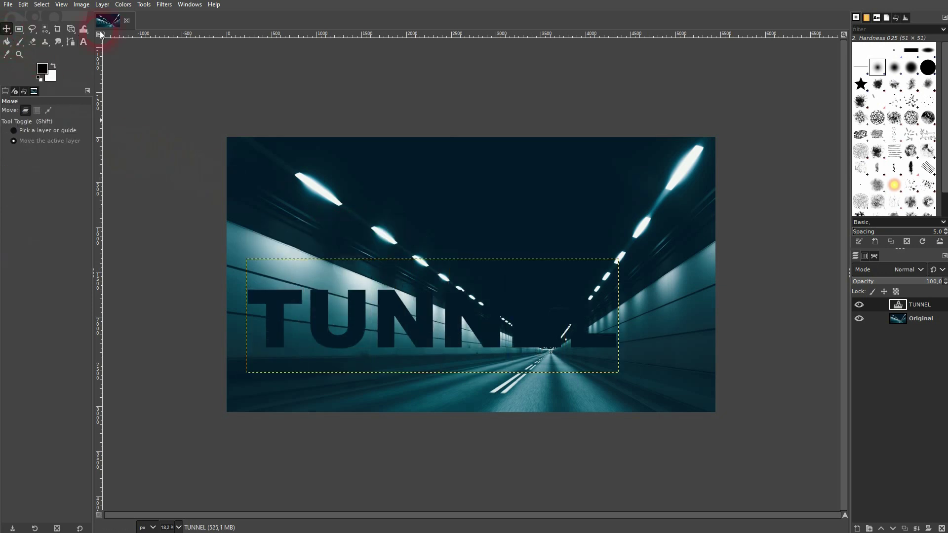
Drag the 900 px TUNNEL's four corners along the left wall lines and apply the perspective transform
left_click(69, 32)
left_click(258, 305)
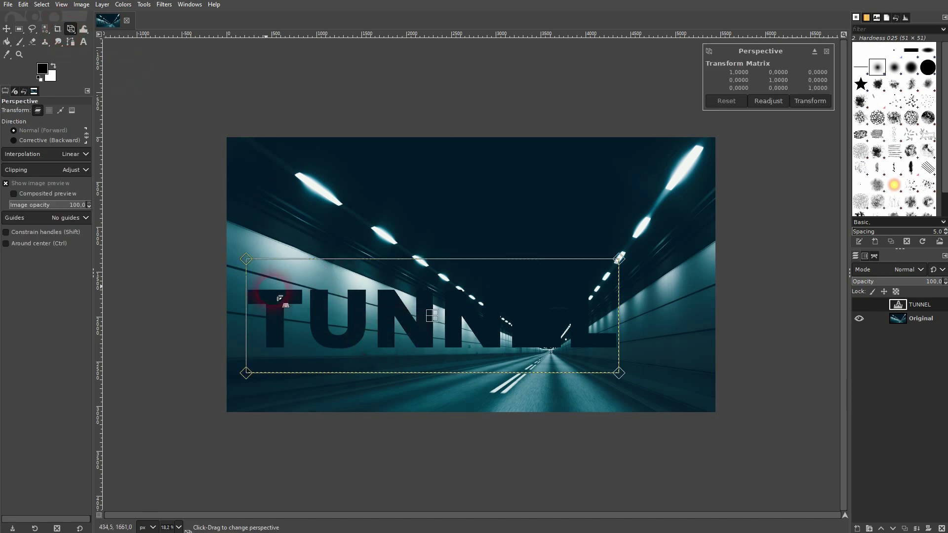
left_click_drag(246, 258, 240, 188)
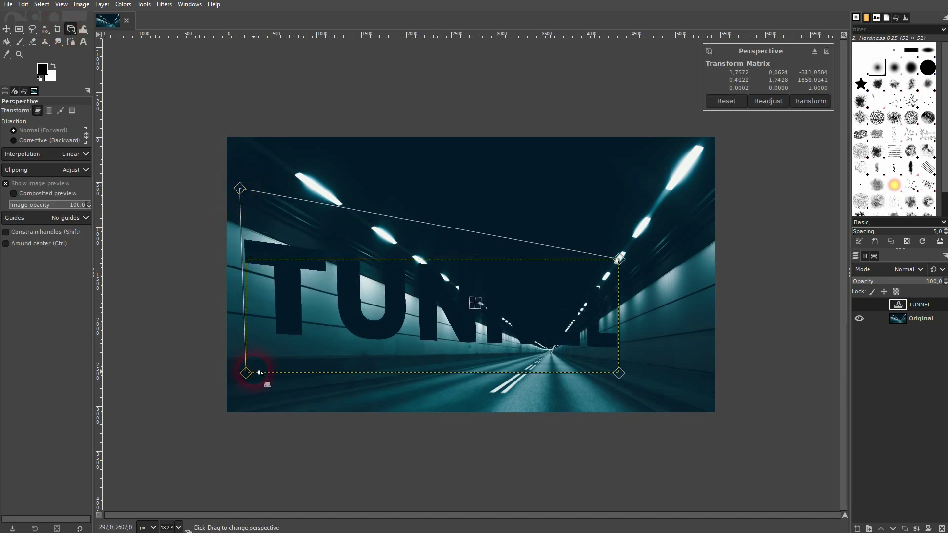
left_click_drag(249, 379, 240, 389)
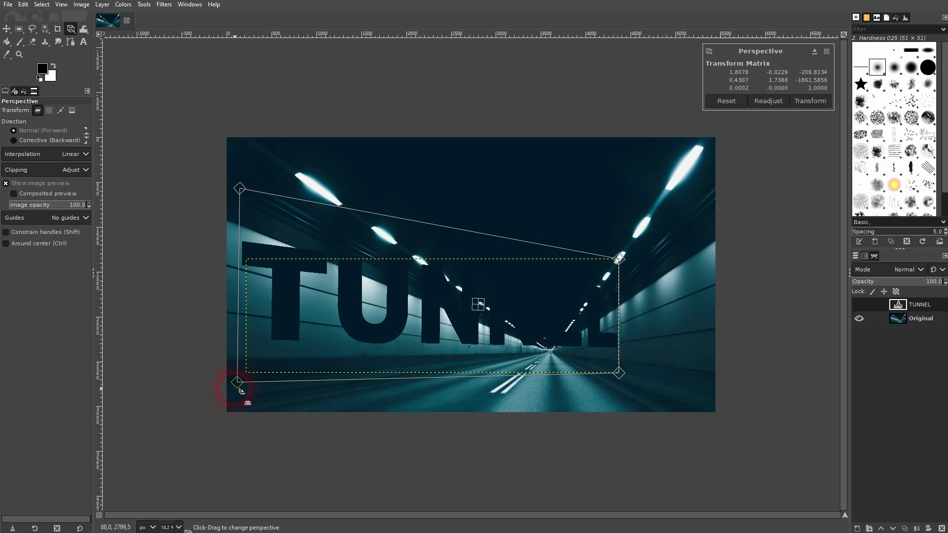
left_click_drag(619, 259, 517, 323)
left_click_drag(624, 378, 532, 361)
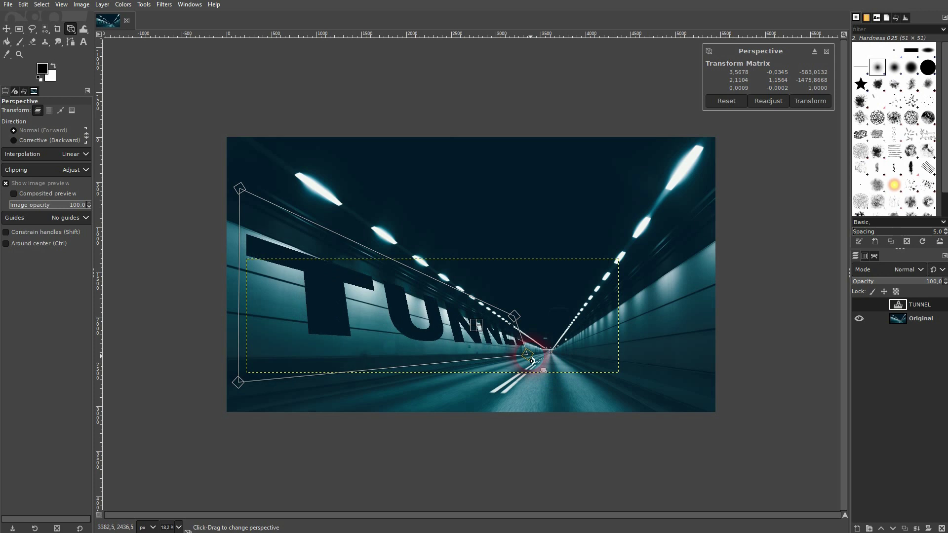
left_click_drag(515, 317, 533, 358)
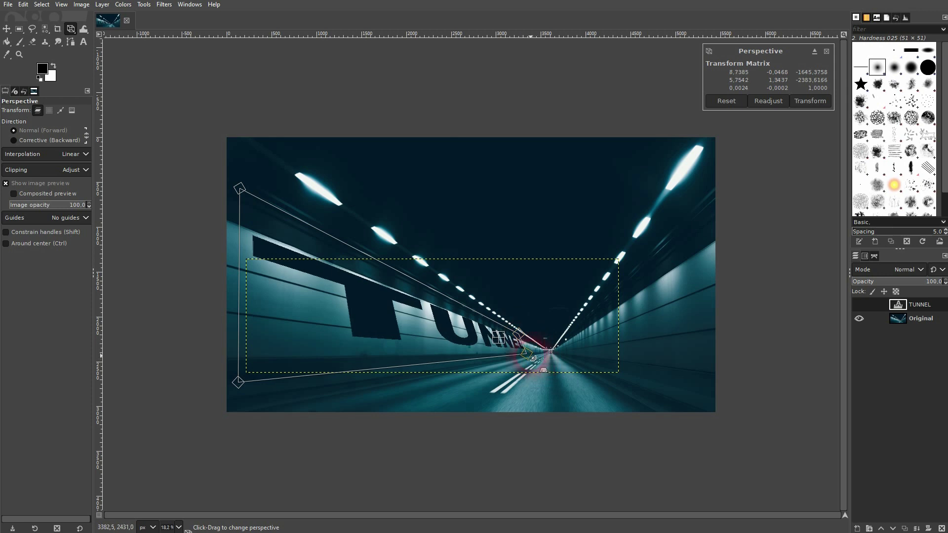
left_click(810, 100)
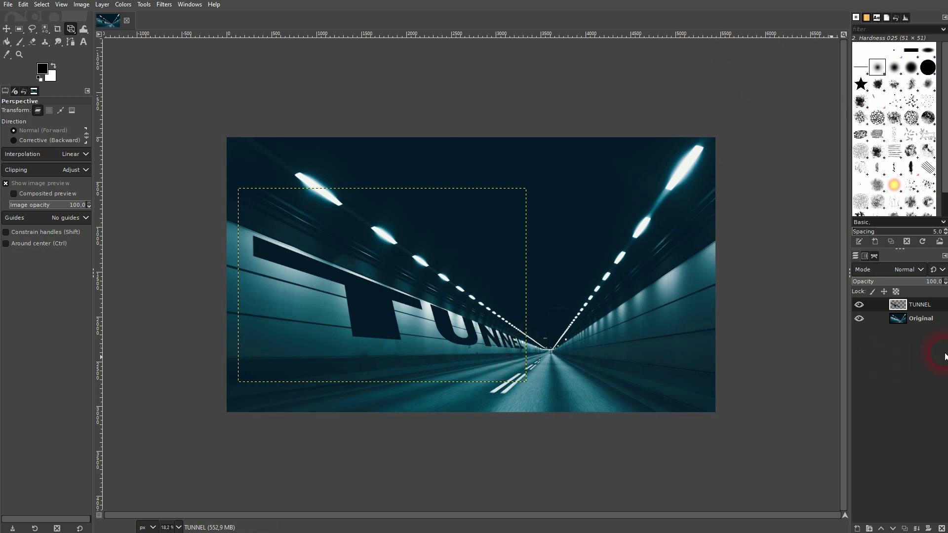
Nudge the warped TUNNEL layer slightly left, undoing an accidental shift of the photo
left_click(918, 320)
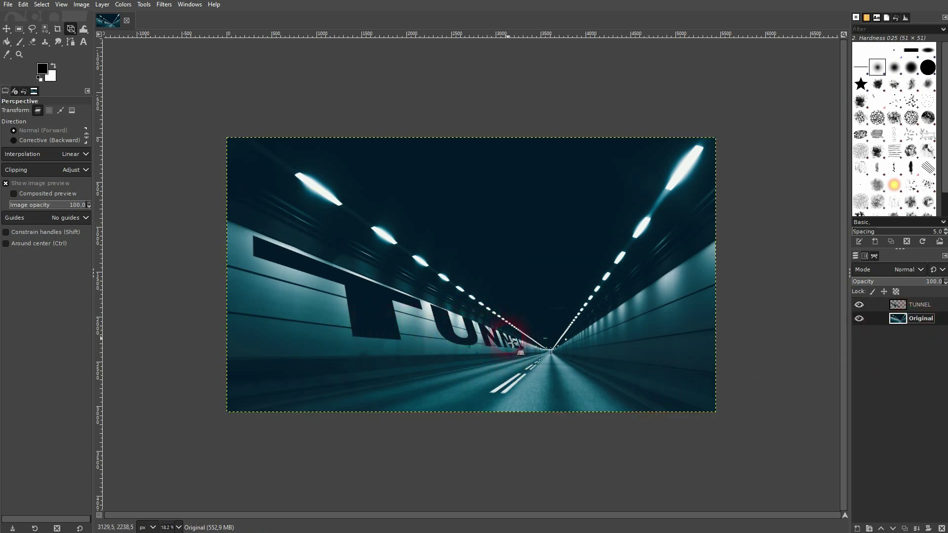
left_click(6, 29)
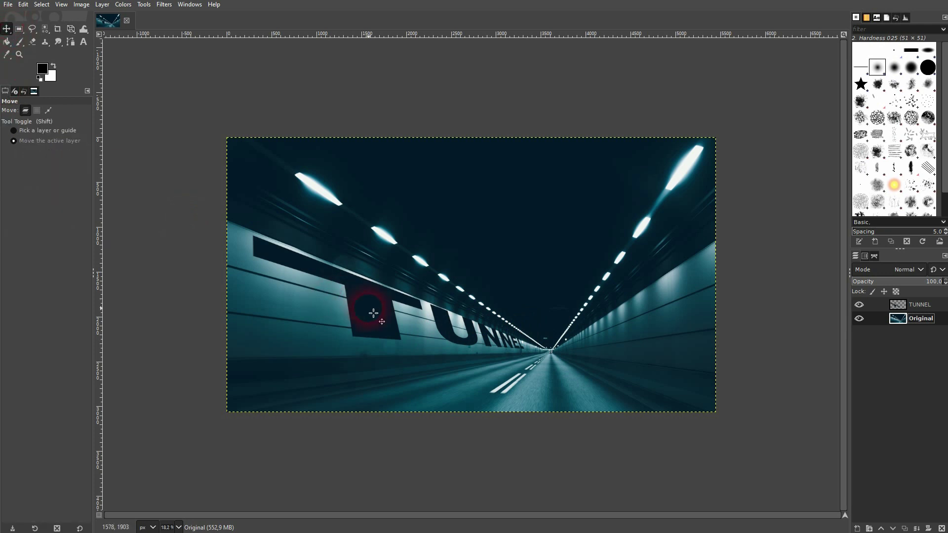
left_click_drag(373, 313, 371, 319)
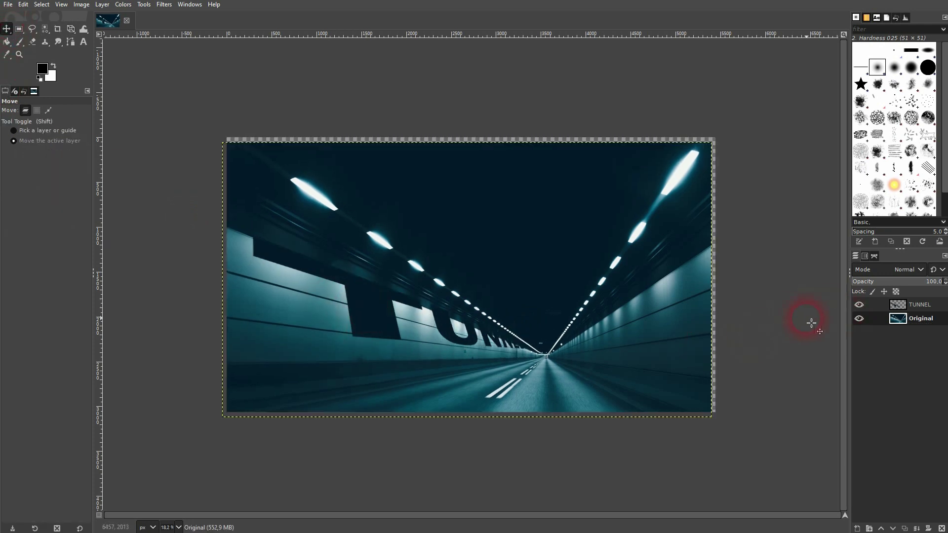
key("ctrl+z")
left_click(898, 305)
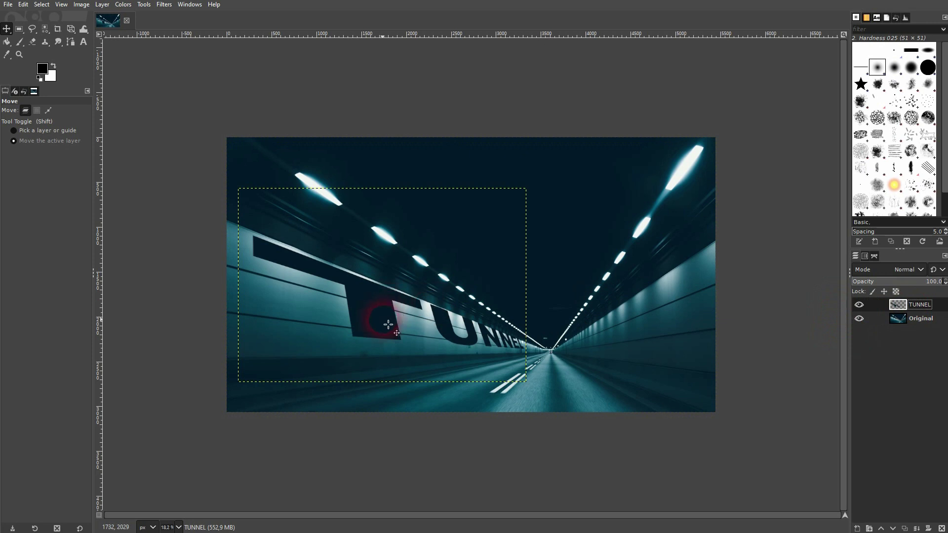
left_click_drag(388, 324, 371, 325)
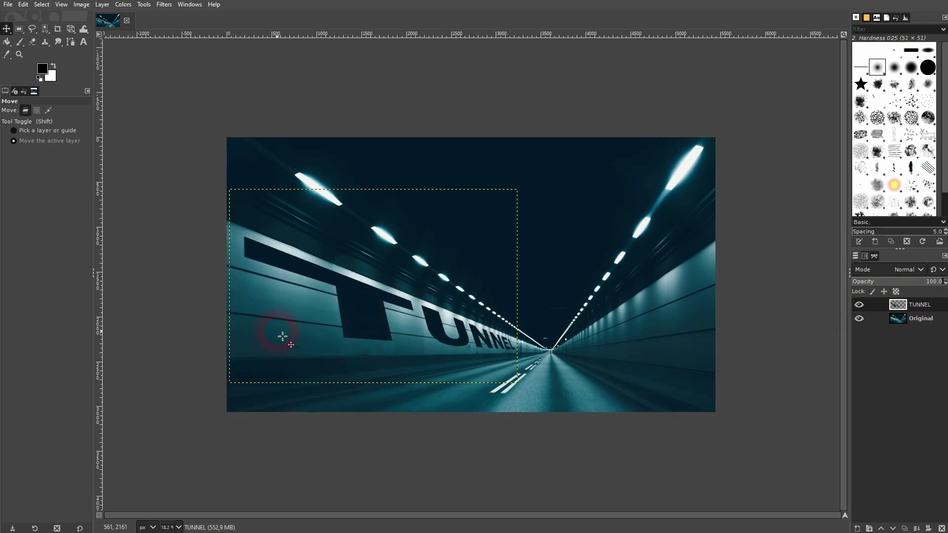
left_click(908, 321)
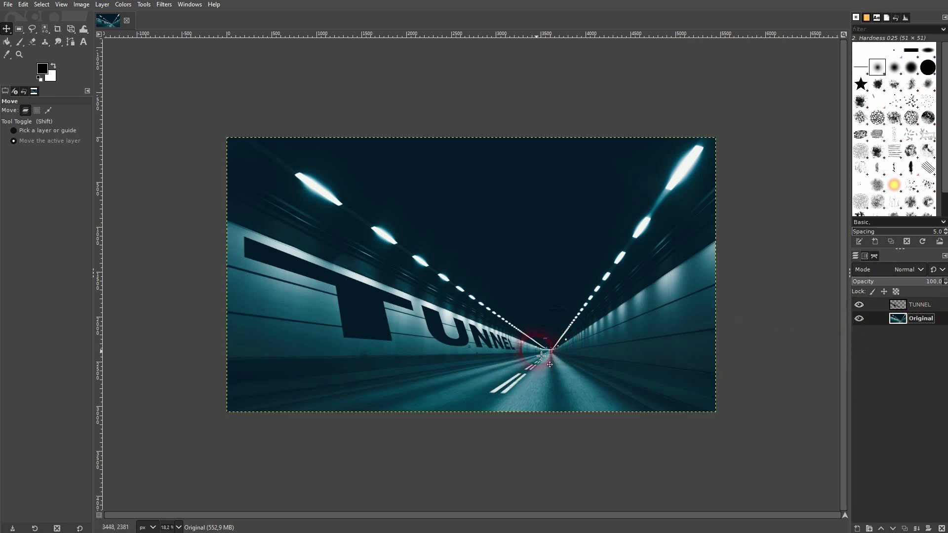
Add a new 900 px text layer reading TEXT on the right wall
left_click(83, 42)
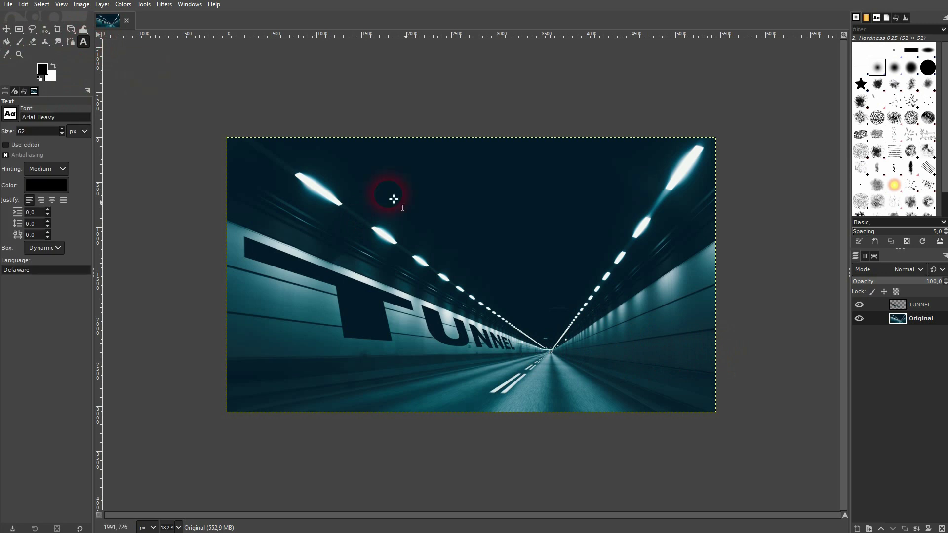
left_click(504, 206)
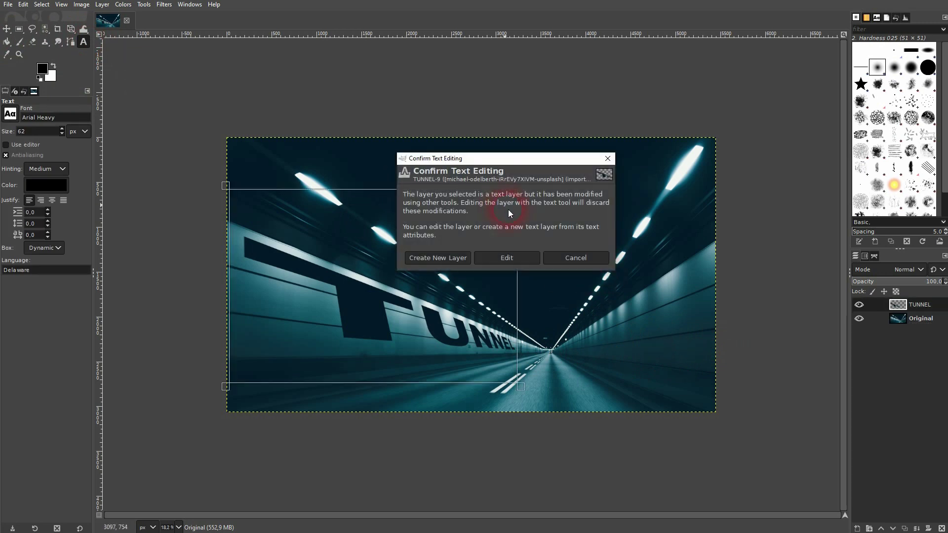
left_click(573, 257)
left_click(939, 319)
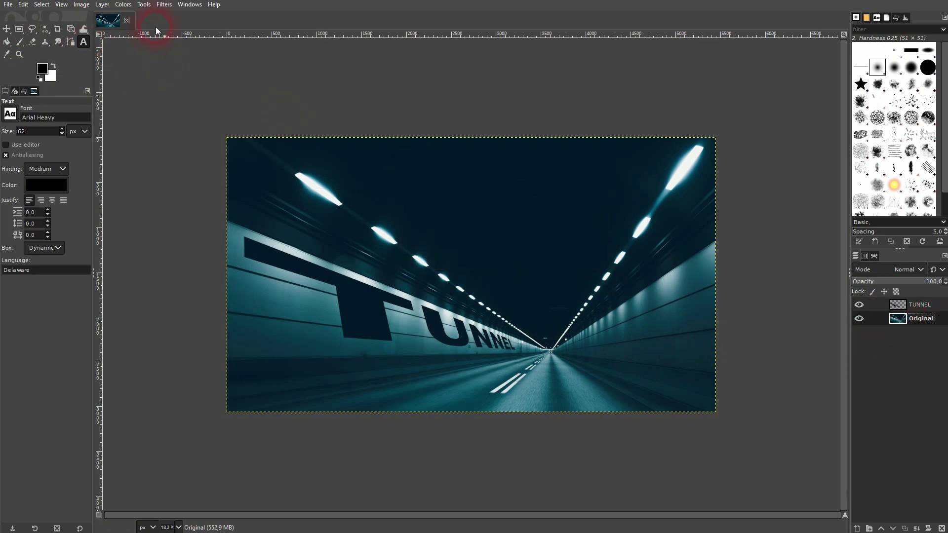
left_click(641, 304)
type("TEXT")
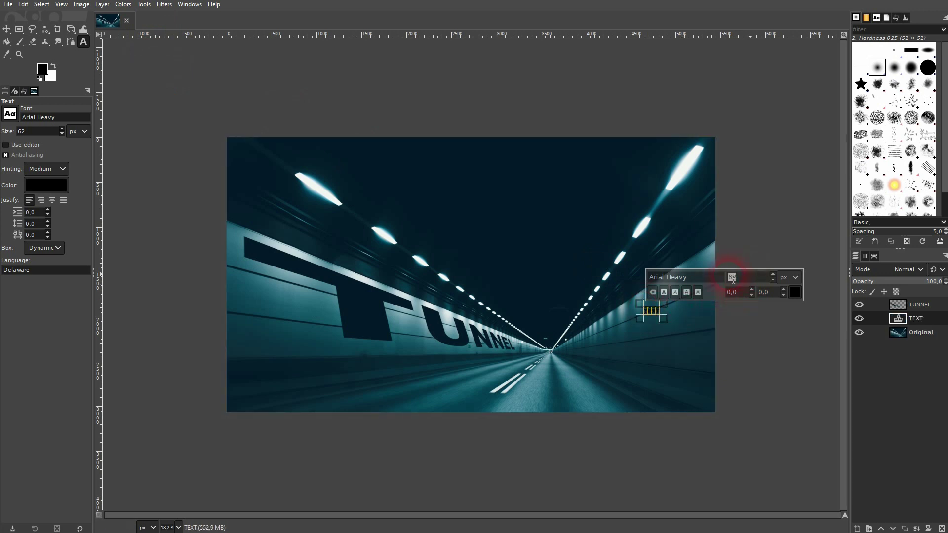
type("900")
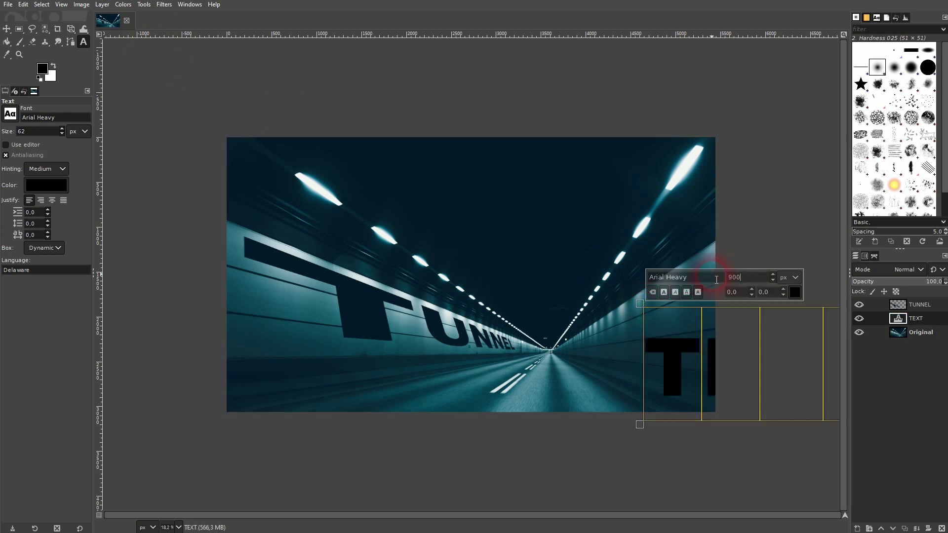
Colour TEXT dark navy 021927 by sampling the TUNNEL letters
left_click(793, 295)
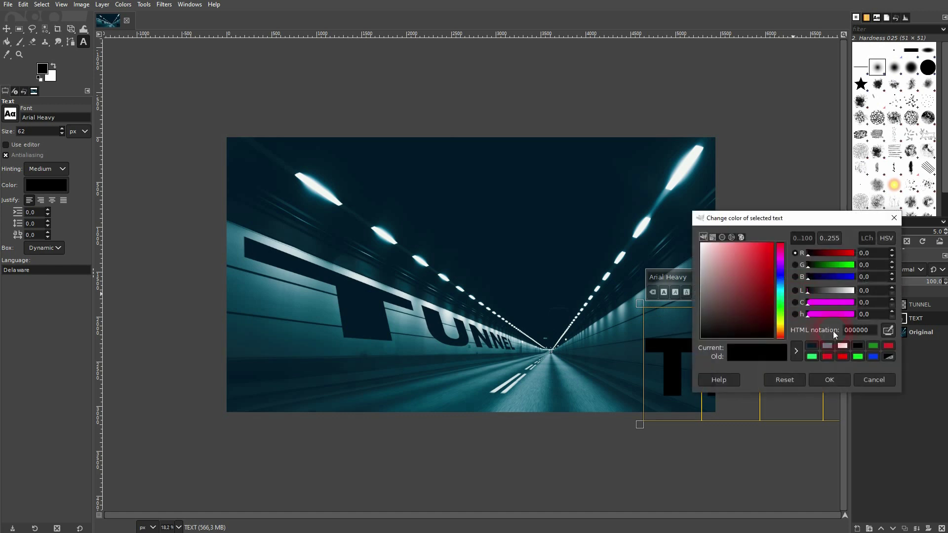
left_click(394, 316)
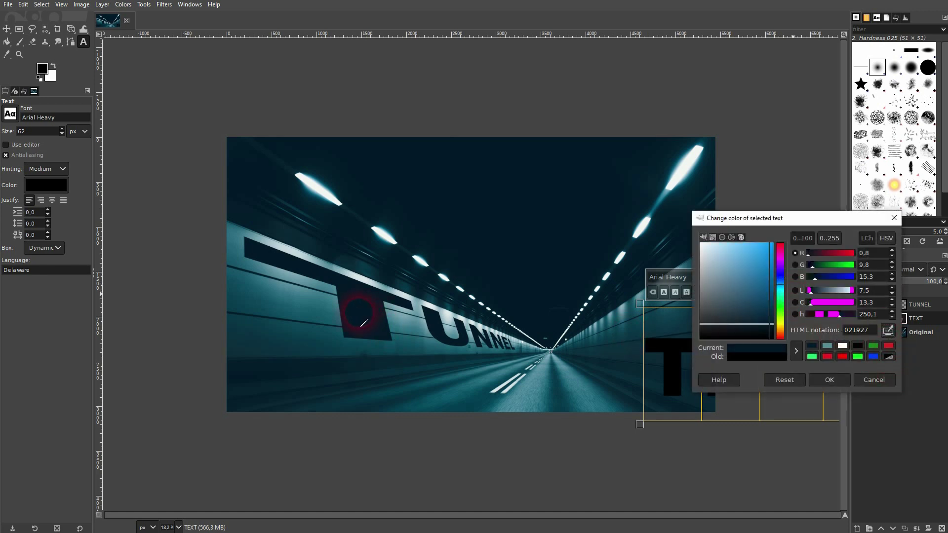
left_click(839, 384)
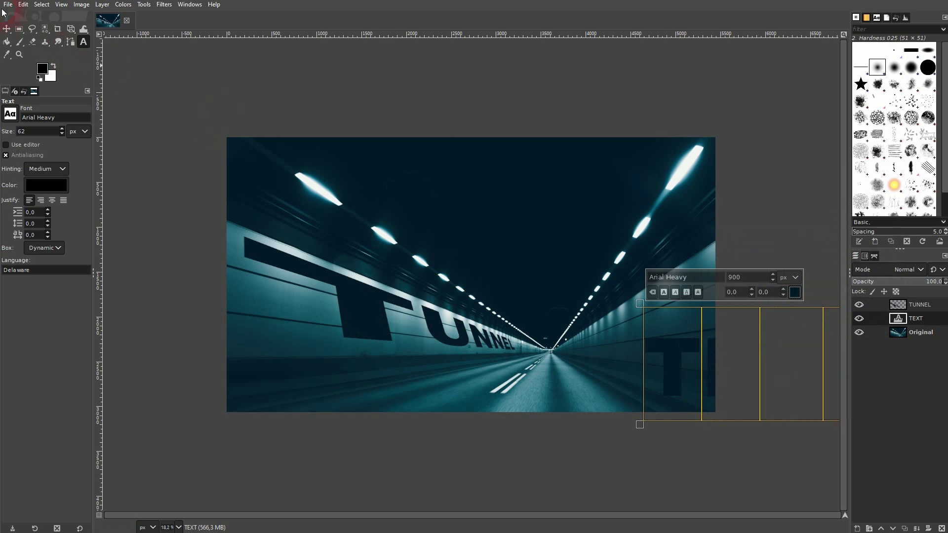
left_click(6, 29)
Move TEXT to the centre and warp its corners onto the right wall toward the vanishing point
left_click_drag(680, 361, 426, 338)
left_click(71, 29)
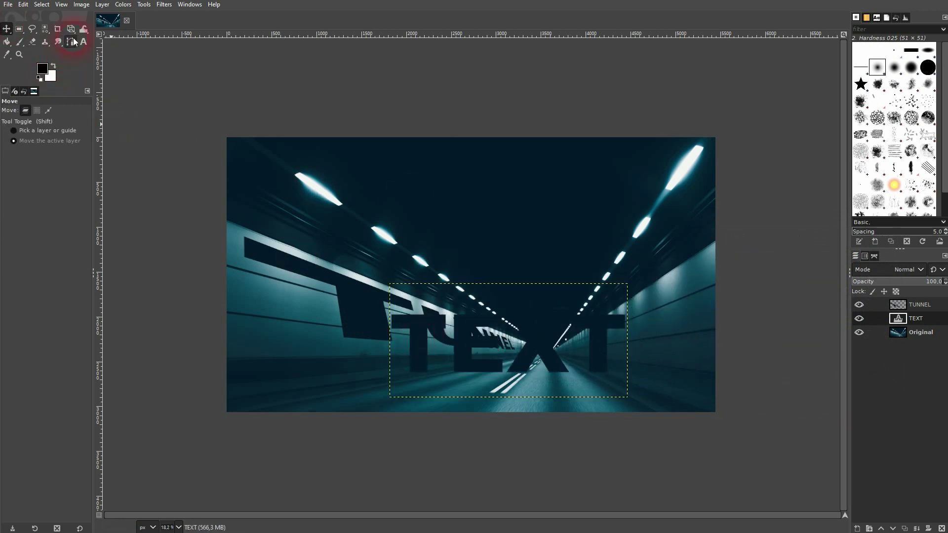
left_click(543, 339)
left_click_drag(627, 285, 710, 210)
left_click_drag(630, 400, 713, 417)
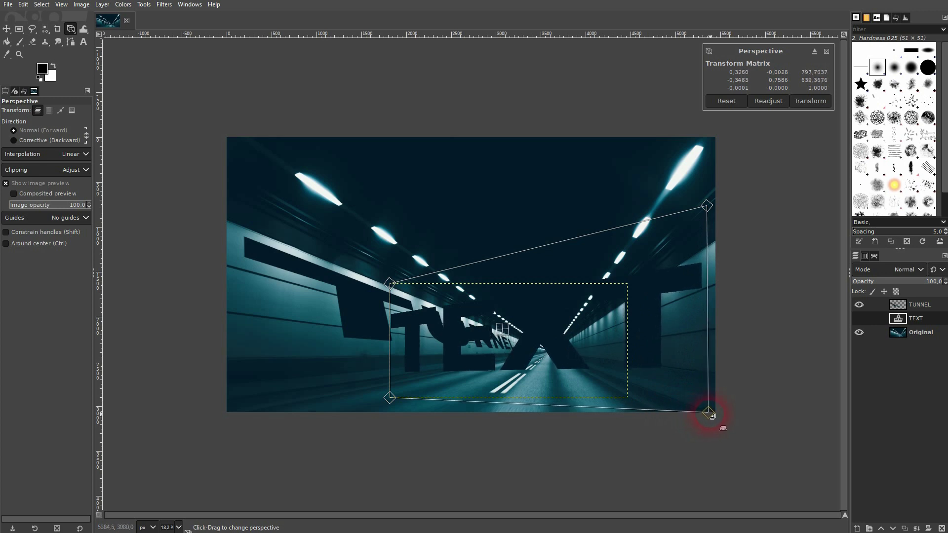
left_click_drag(390, 285, 585, 335)
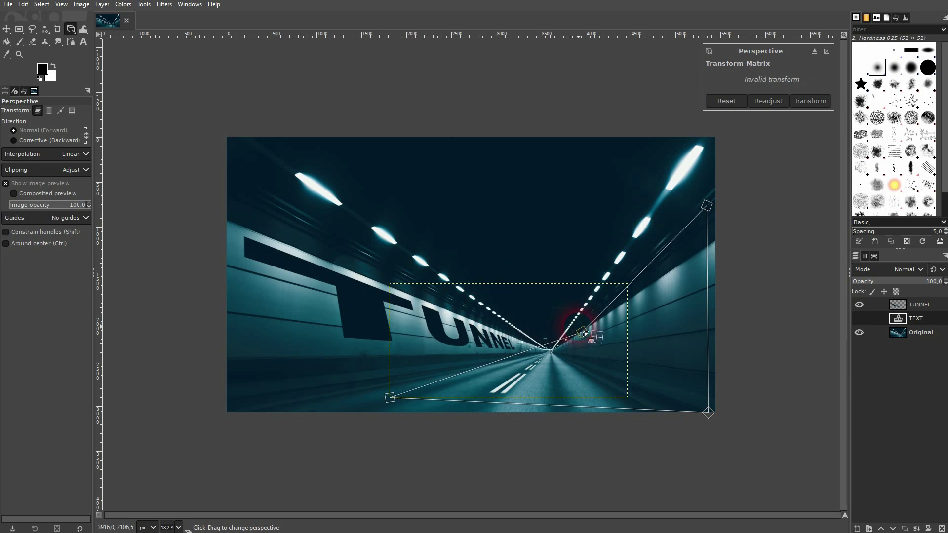
left_click_drag(391, 405, 579, 368)
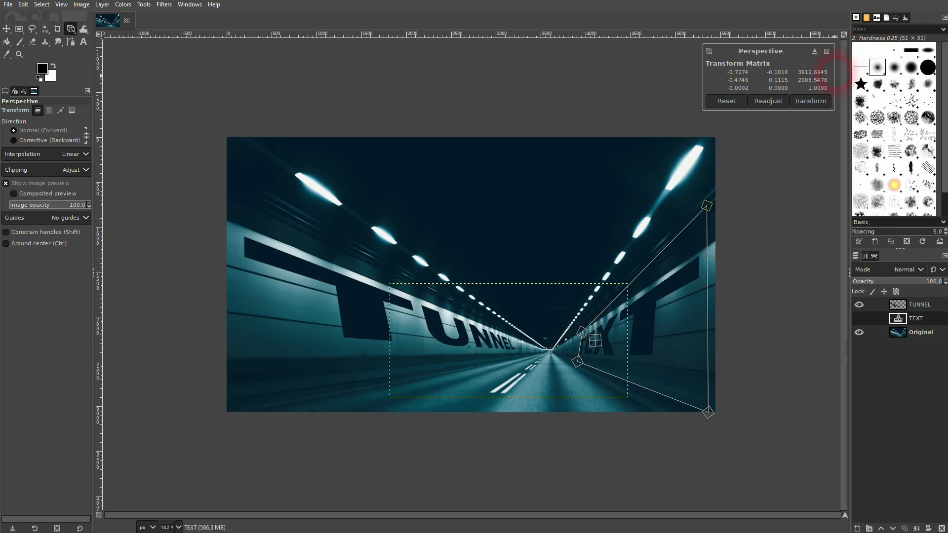
left_click(811, 101)
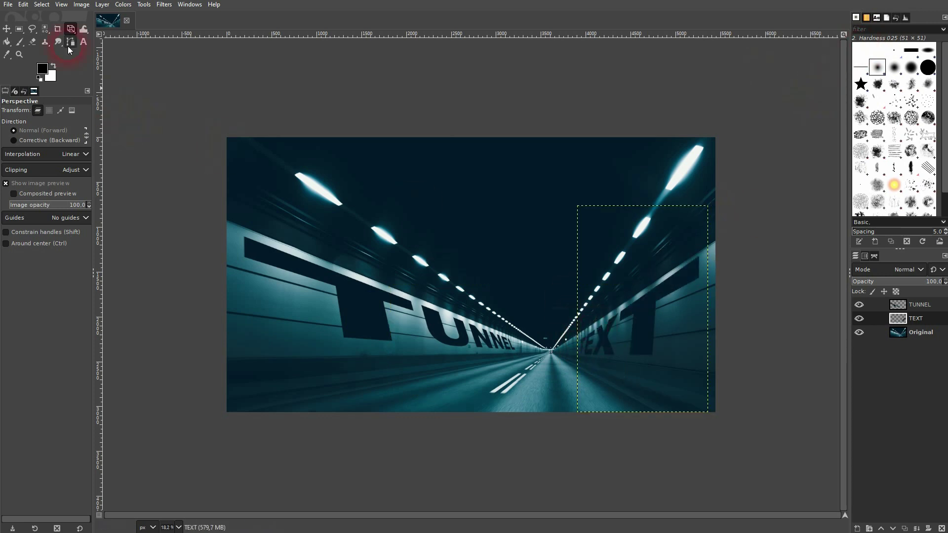
Nudge the perspective TEXT word slightly on the right wall so it matches TUNNEL opposite
left_click(6, 29)
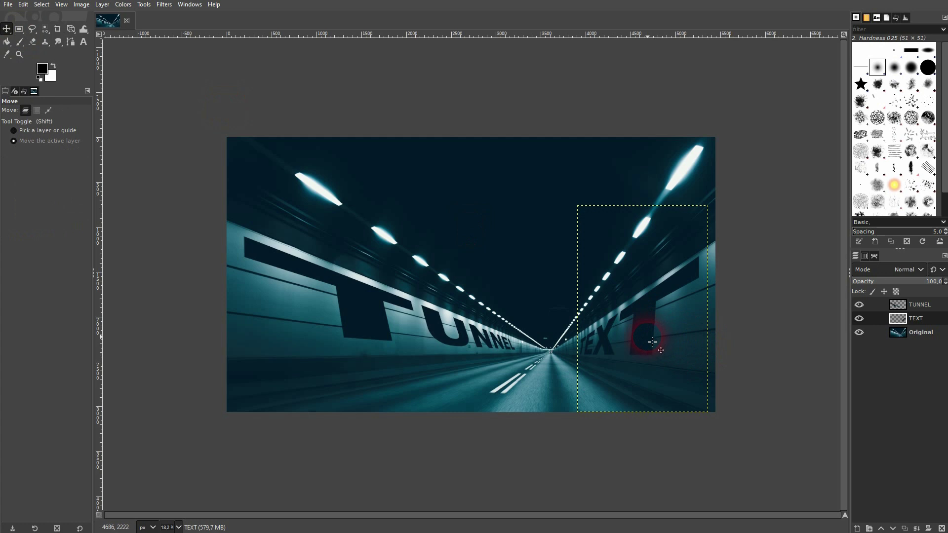
left_click_drag(653, 343, 652, 342)
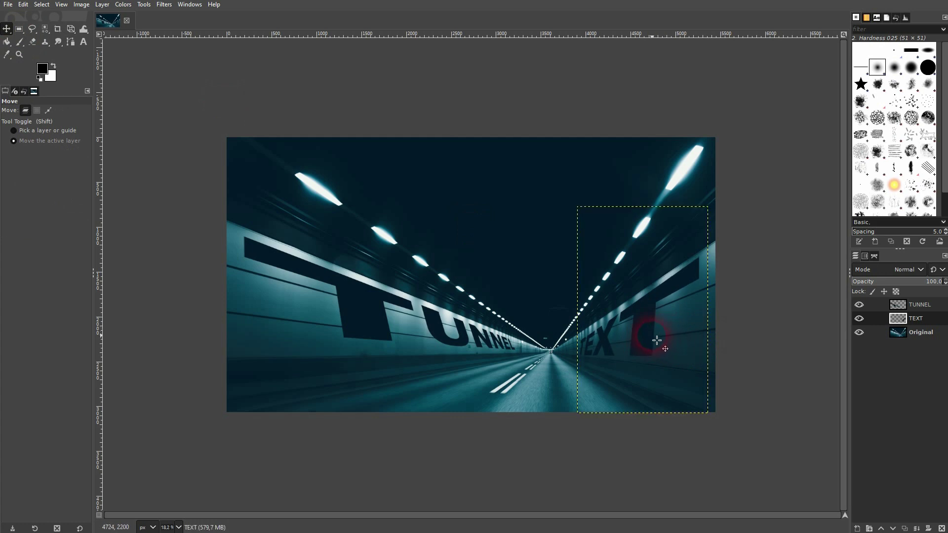
left_click_drag(607, 347, 609, 344)
left_click(920, 332)
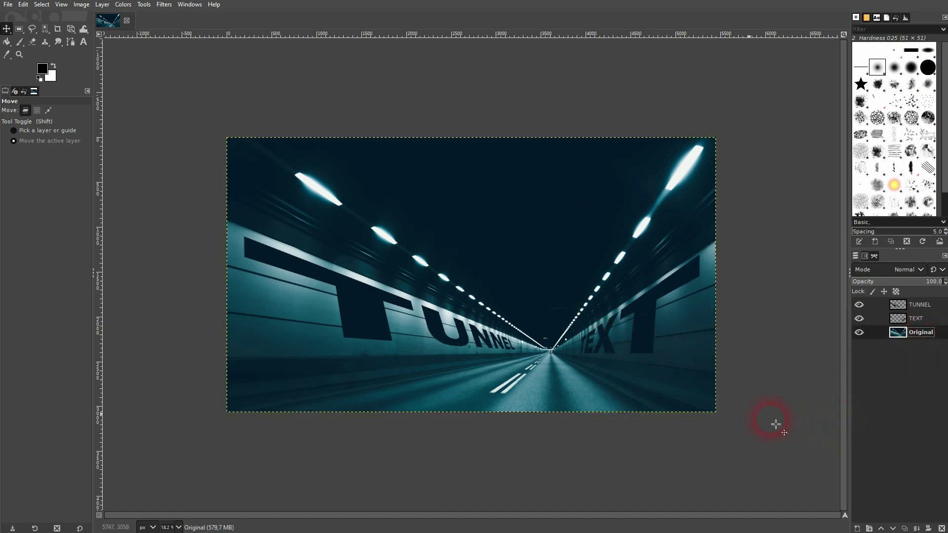
Give the TUNNEL layer a drop shadow with 20/20 offset, blur radius 34.28 and opacity 0.907
left_click(920, 304)
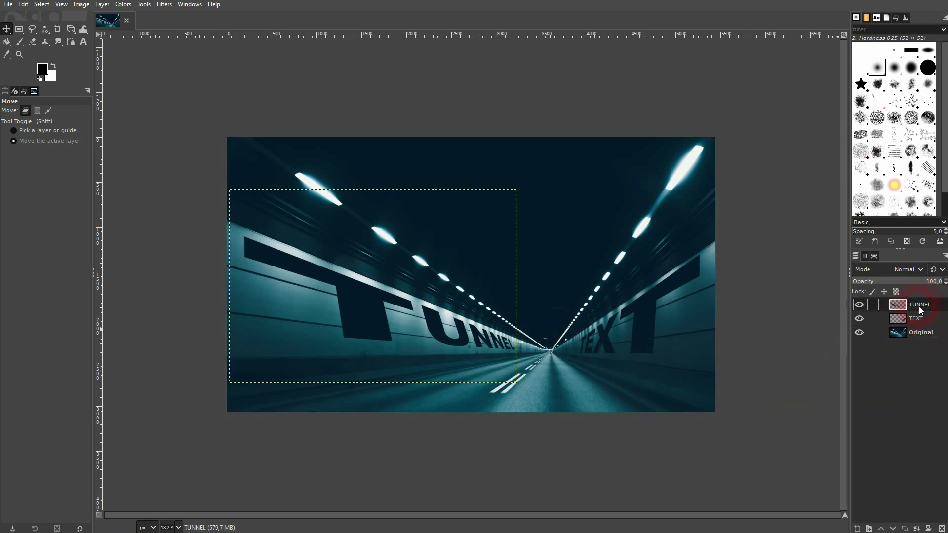
left_click(164, 5)
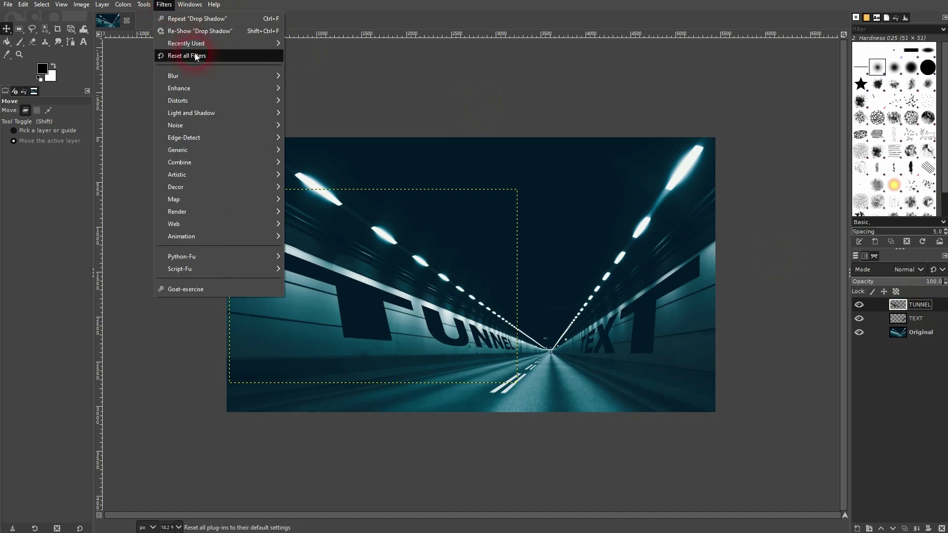
mouse_move(246, 118)
left_click(345, 194)
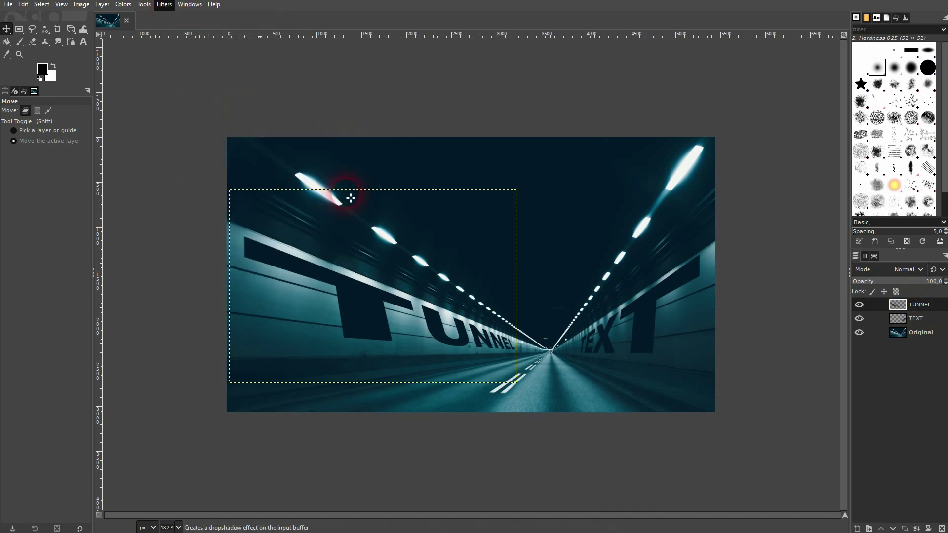
left_click_drag(41, 89, 735, 108)
left_click(653, 280)
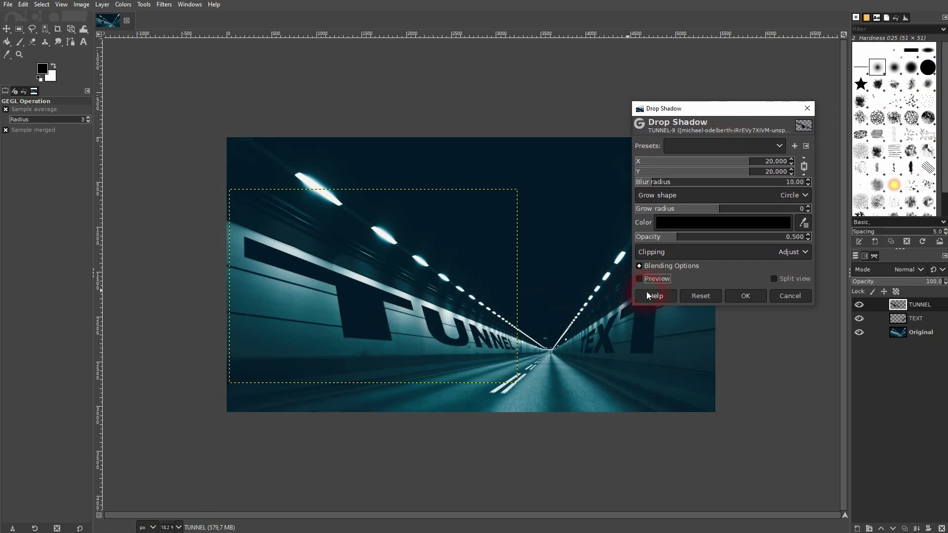
left_click(655, 278)
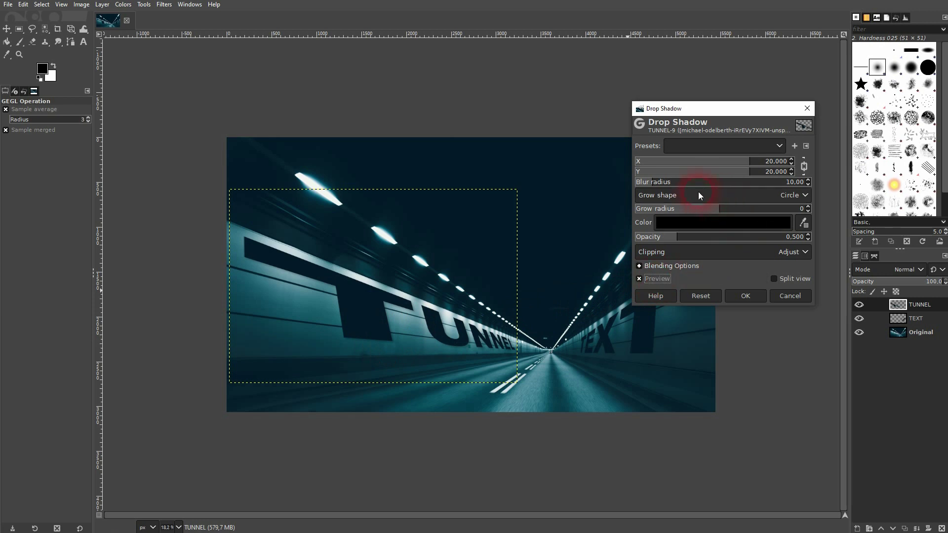
left_click_drag(670, 185, 691, 191)
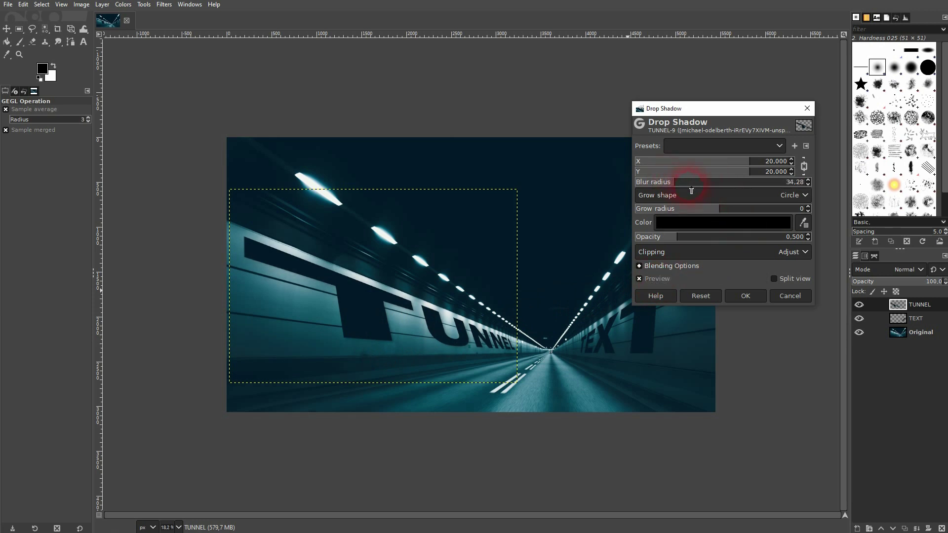
left_click(656, 279)
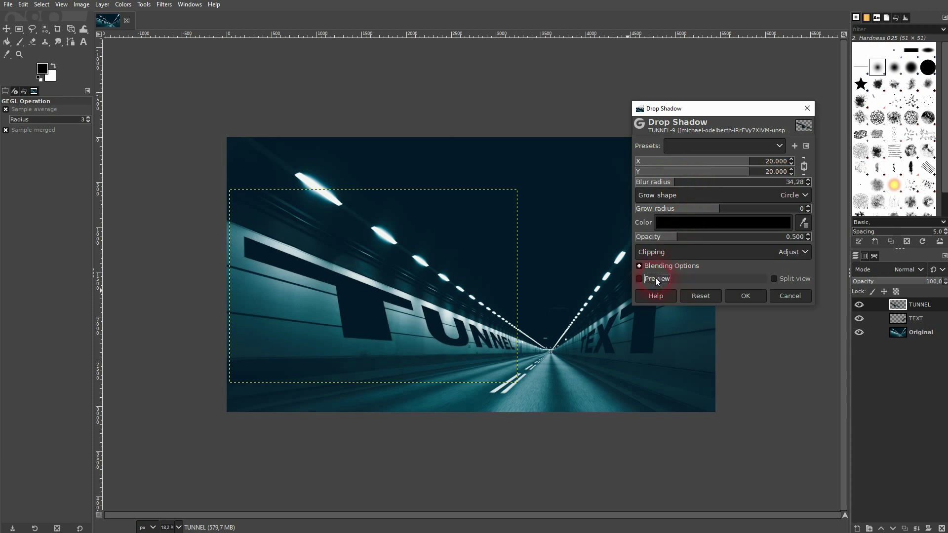
left_click(655, 278)
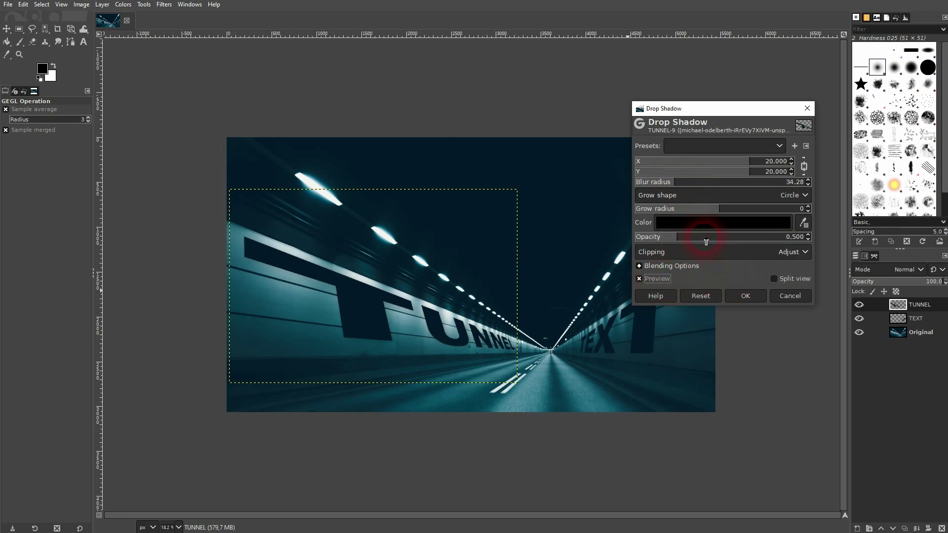
left_click_drag(699, 238, 715, 239)
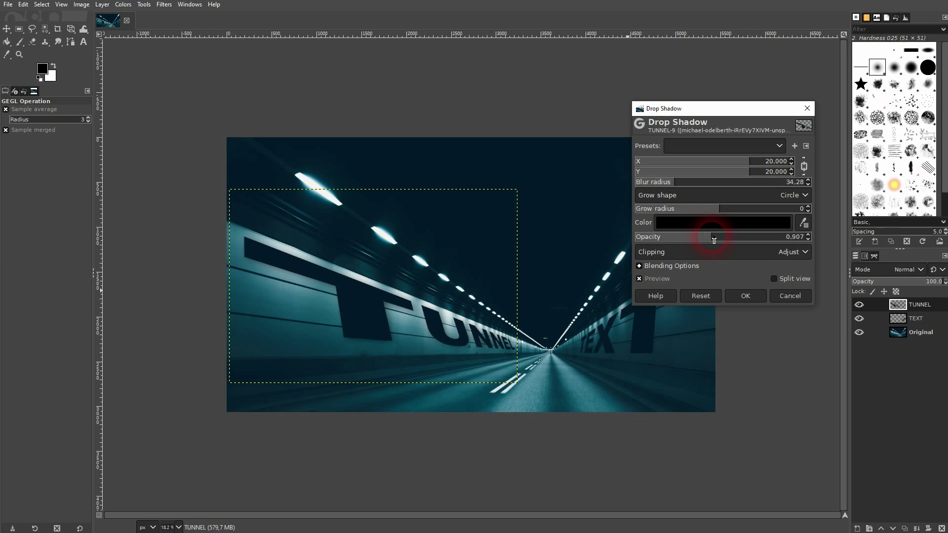
left_click(745, 297)
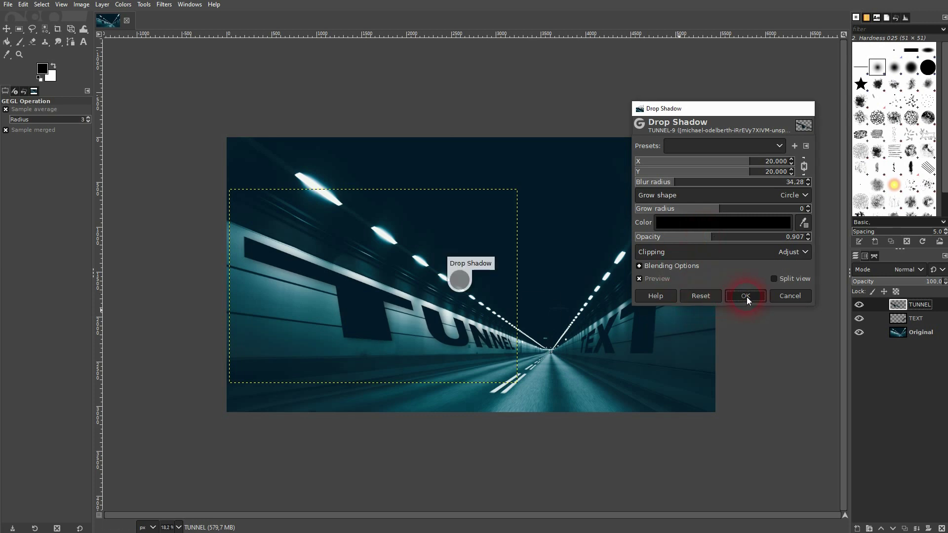
left_click(923, 334)
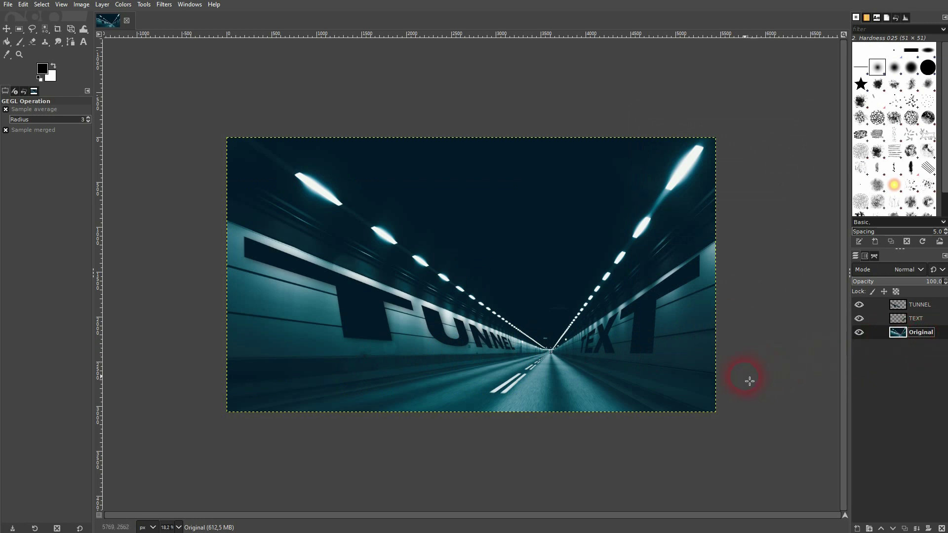